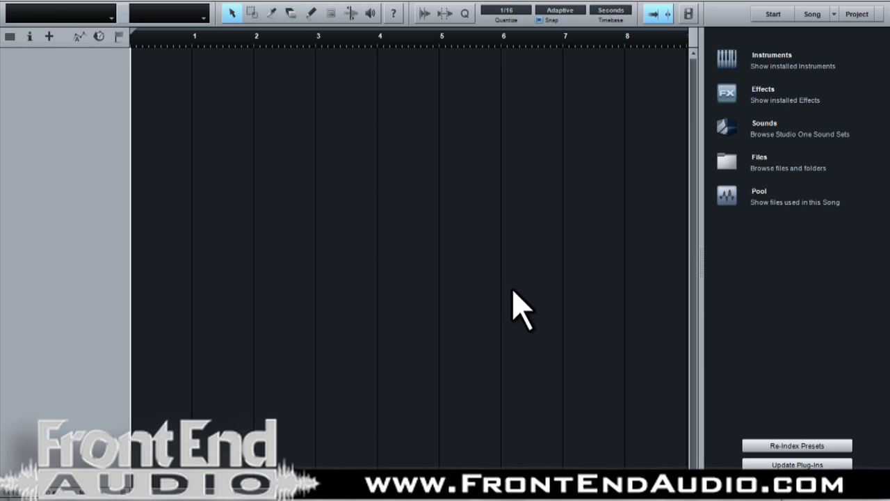
right_click(56, 109)
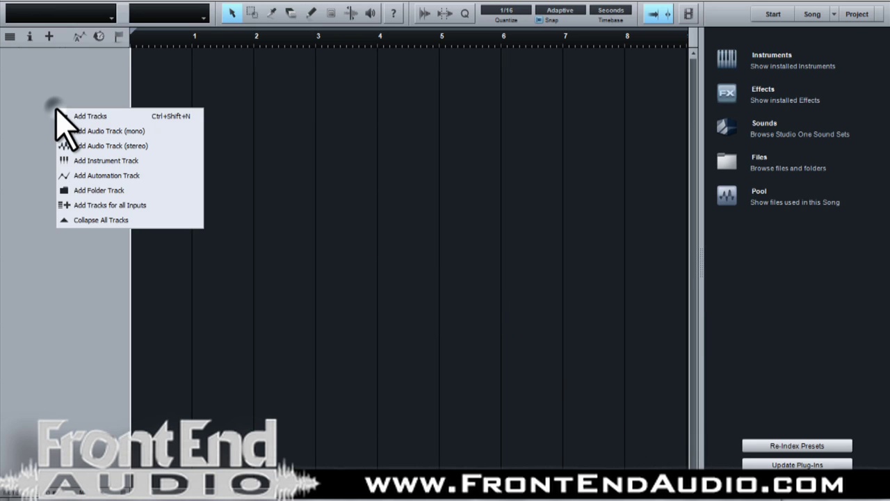
left_click(57, 70)
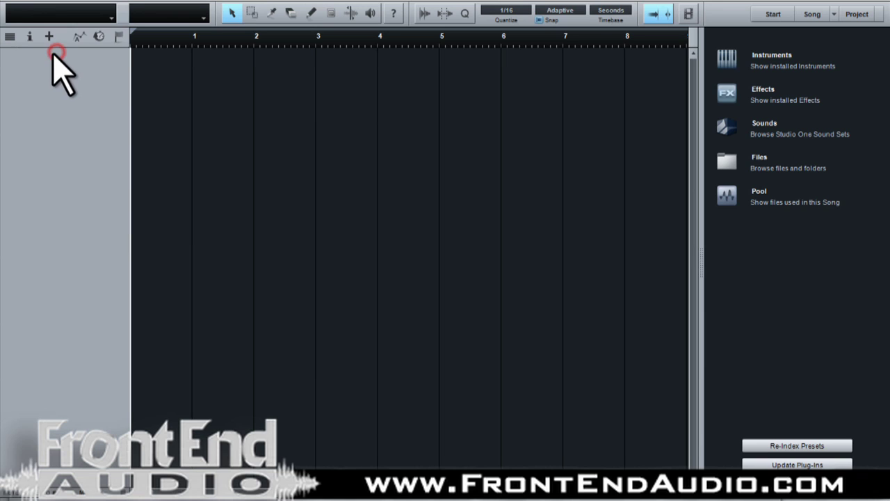
left_click(8, 3)
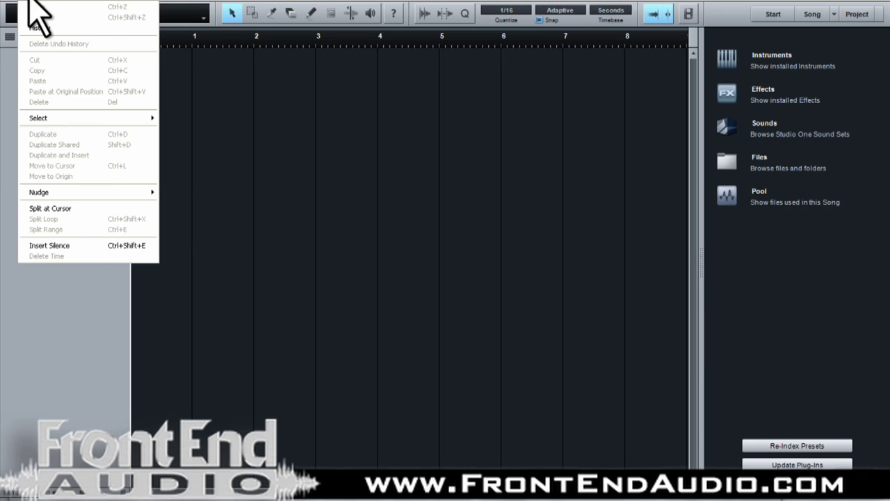
mouse_move(41, 2)
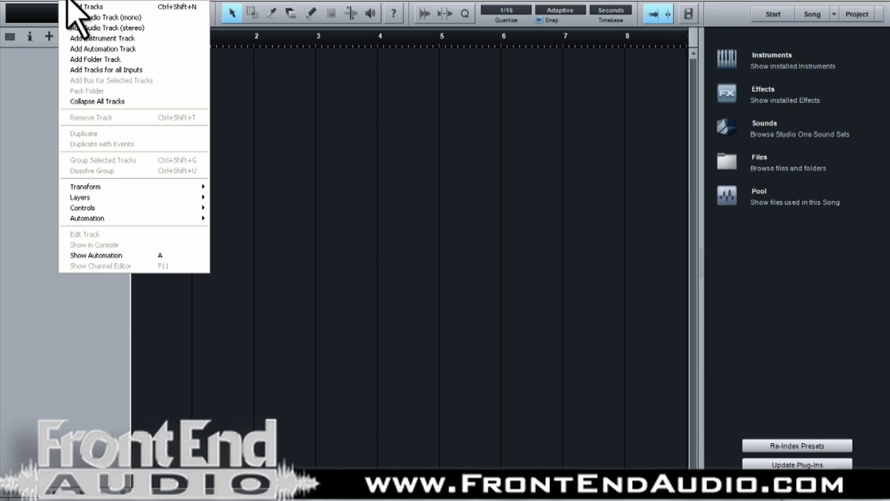
mouse_move(11, 4)
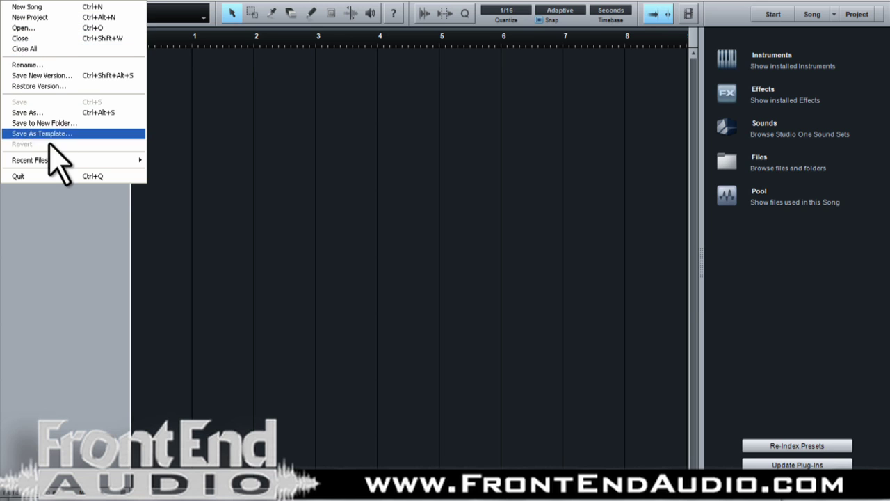
- Review the song setup's general settings, meta information and audio input routing, and leave without changing anything
mouse_move(48, 160)
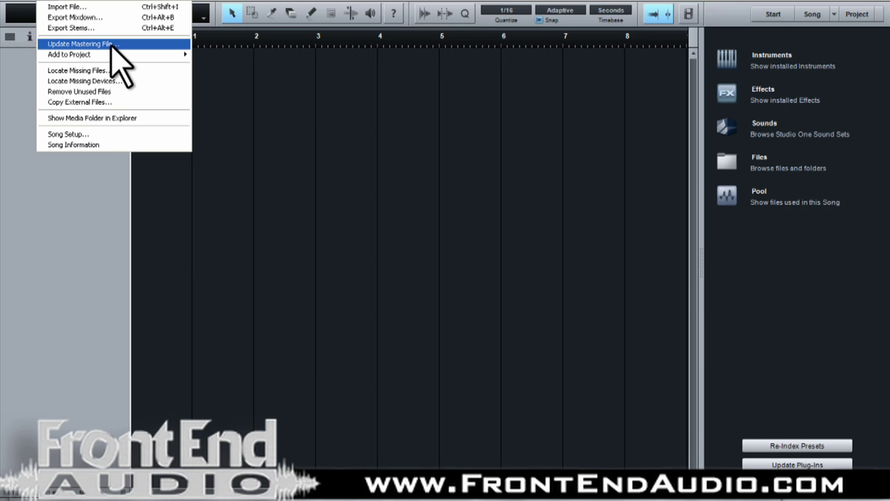
left_click(94, 134)
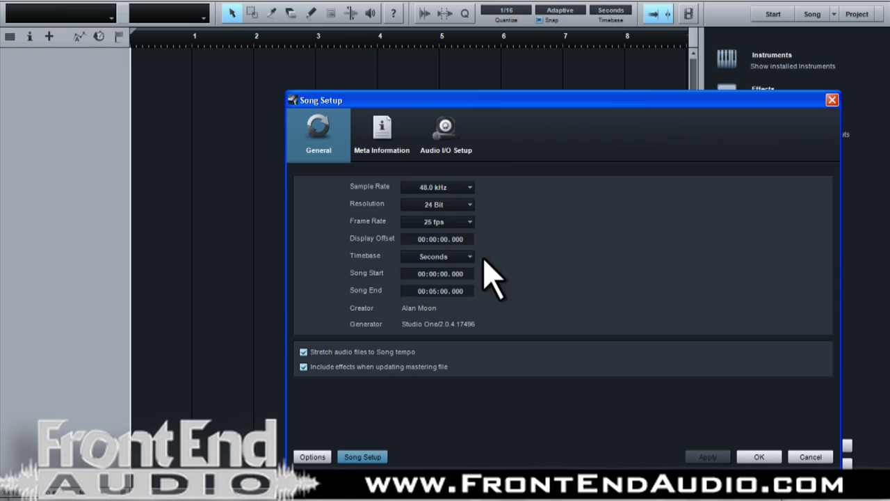
left_click(389, 156)
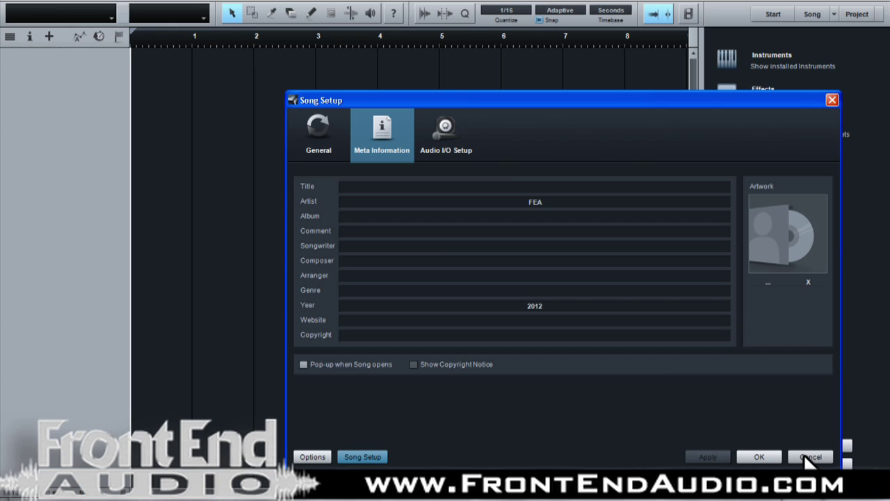
left_click(463, 150)
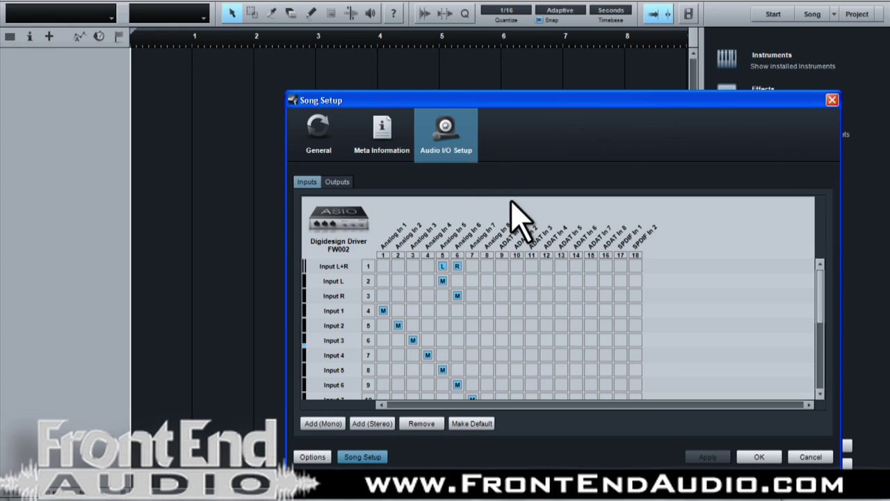
scroll(556, 327, "down", 3)
scroll(574, 310, "down", 1)
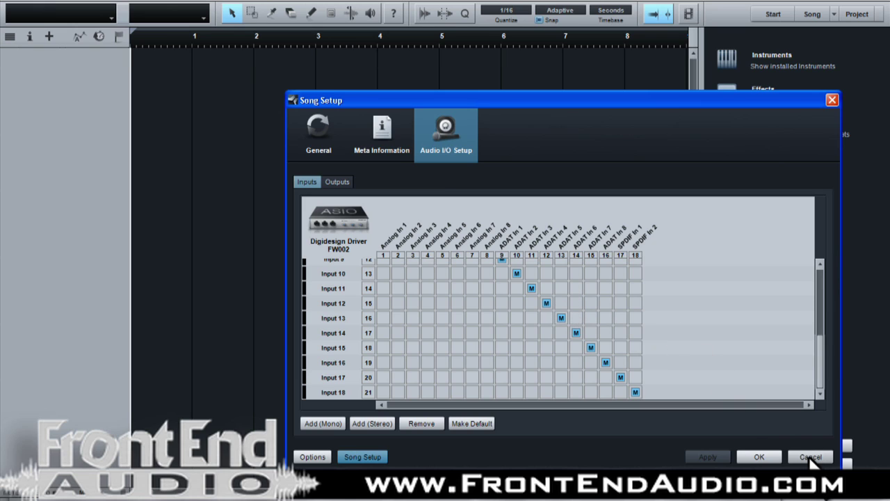
left_click(811, 458)
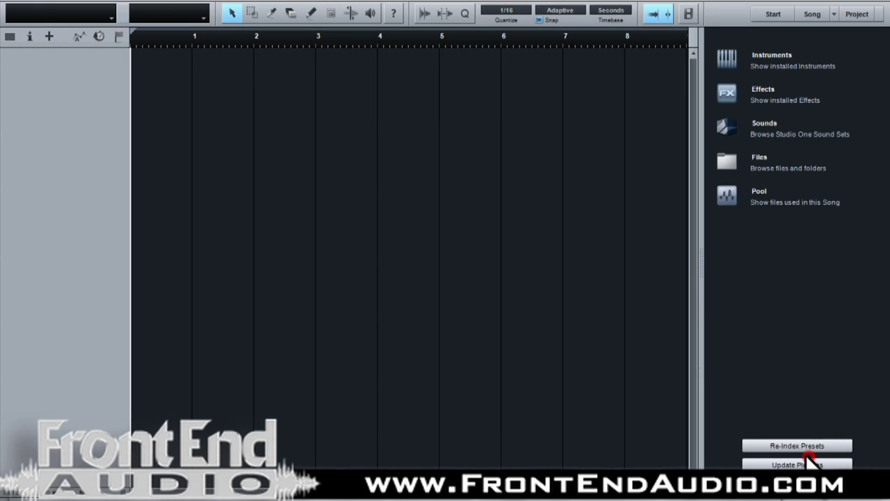
left_click(78, 4)
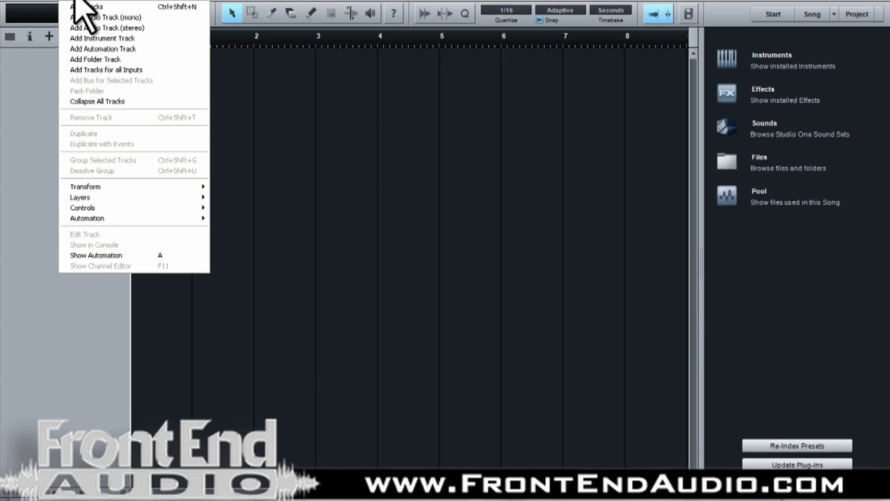
left_click(44, 93)
right_click(41, 69)
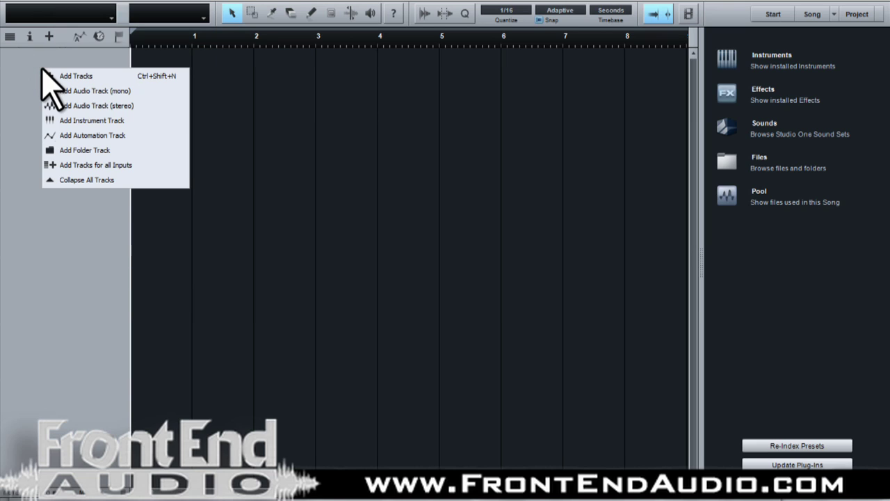
left_click(89, 343)
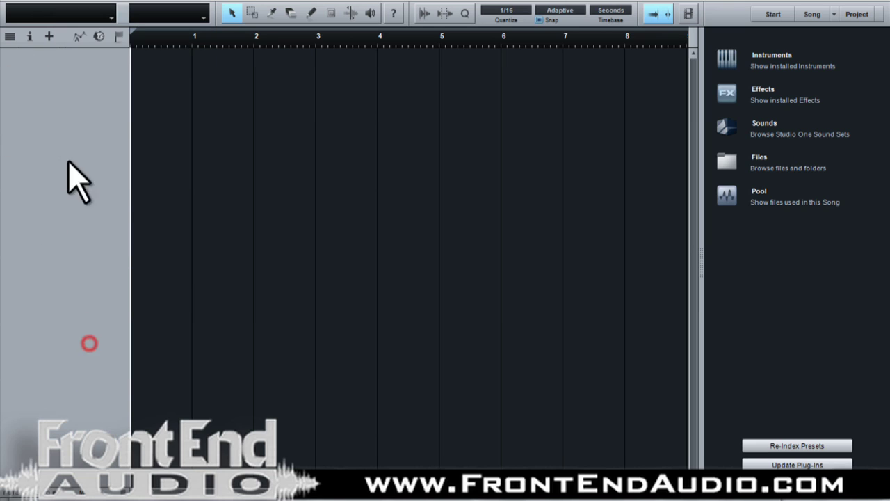
- Add one mono audio track and one stereo audio track to the empty arrangement
right_click(58, 71)
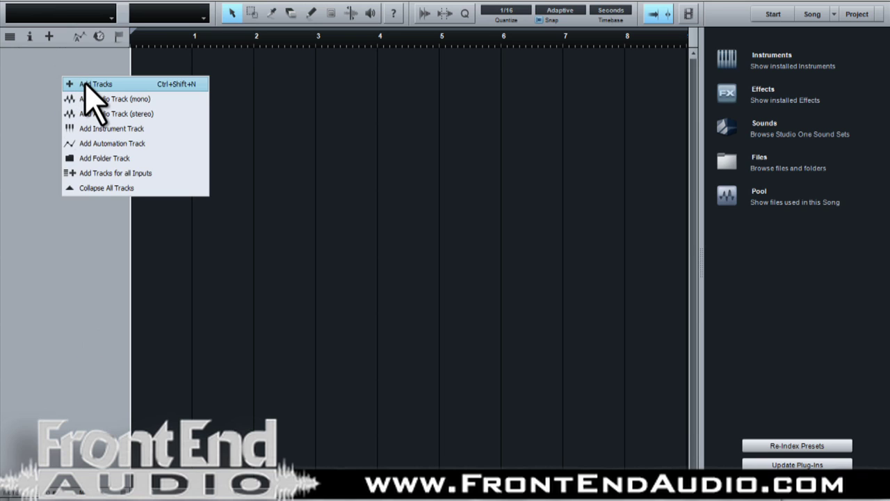
left_click(92, 101)
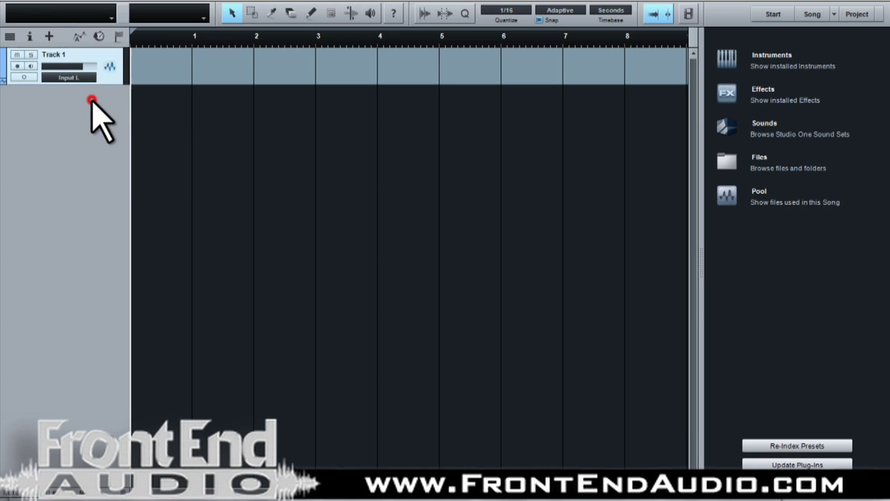
right_click(84, 110)
left_click(120, 148)
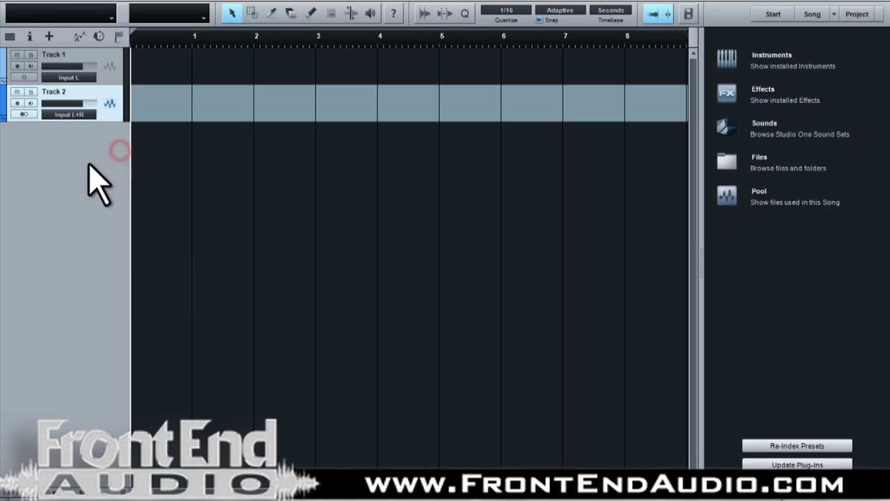
- Add eight mono tracks named Drums below the existing tracks
right_click(73, 142)
left_click(95, 152)
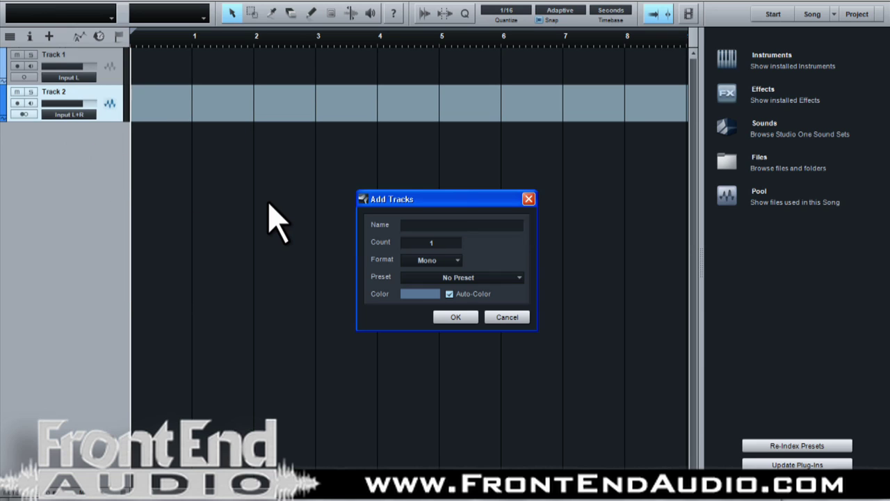
type("Drums")
left_click(434, 240)
type("8")
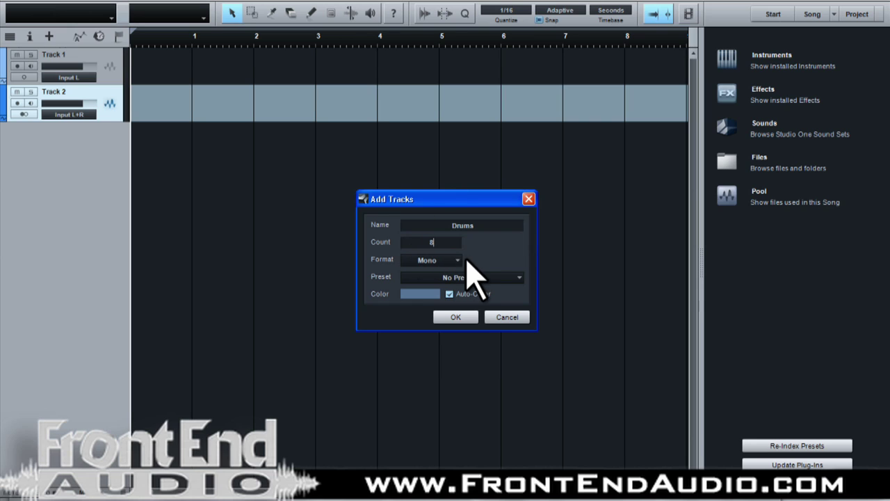
left_click(462, 318)
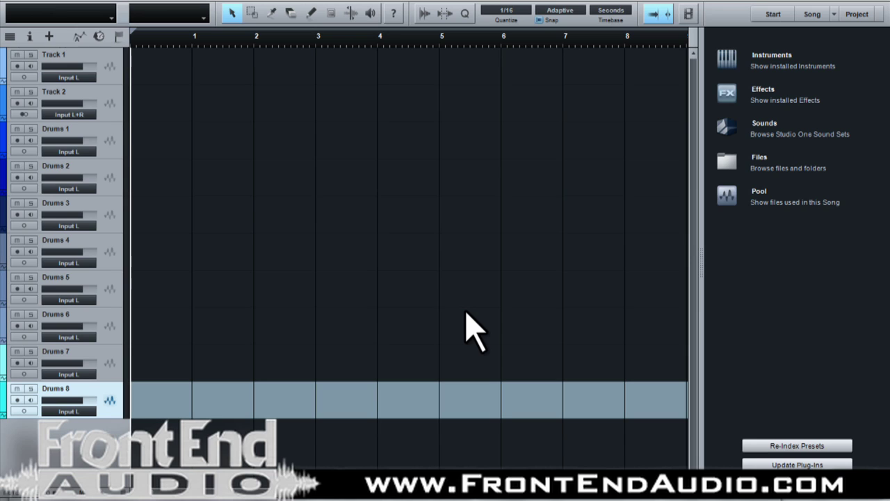
- Check the available input sources for Drums 1 and set the track height to Large
left_click(89, 152)
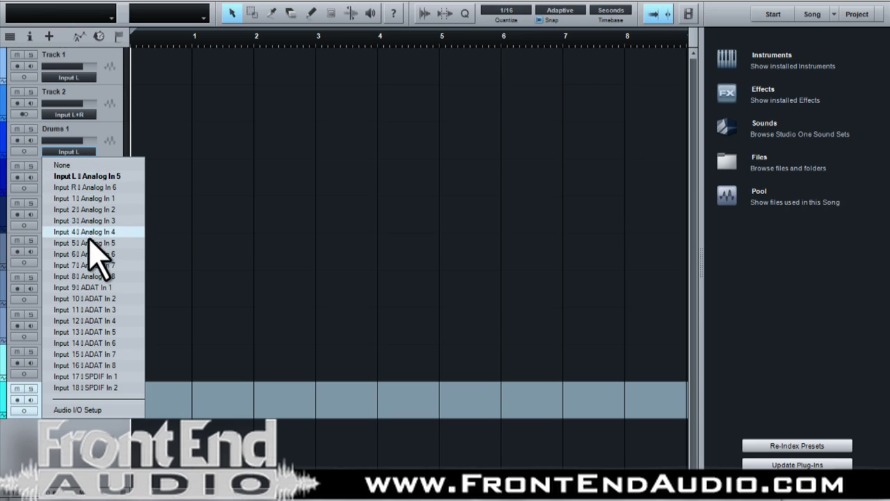
left_click(95, 129)
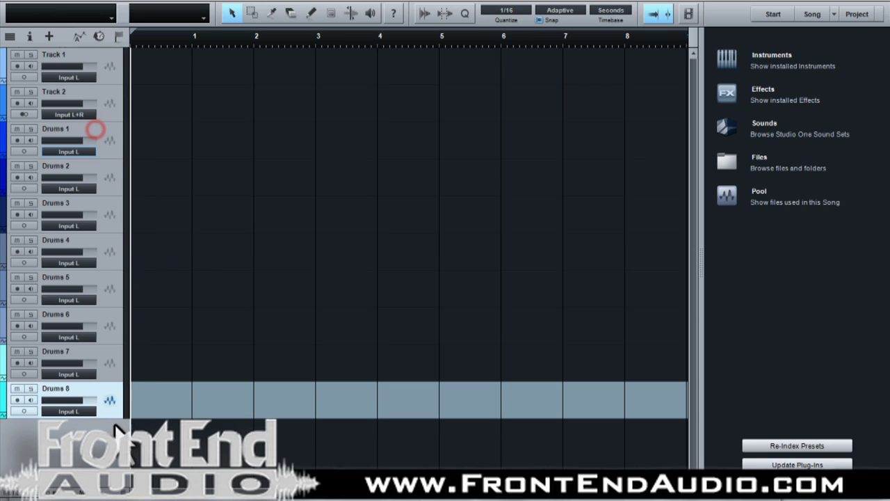
left_click(120, 495)
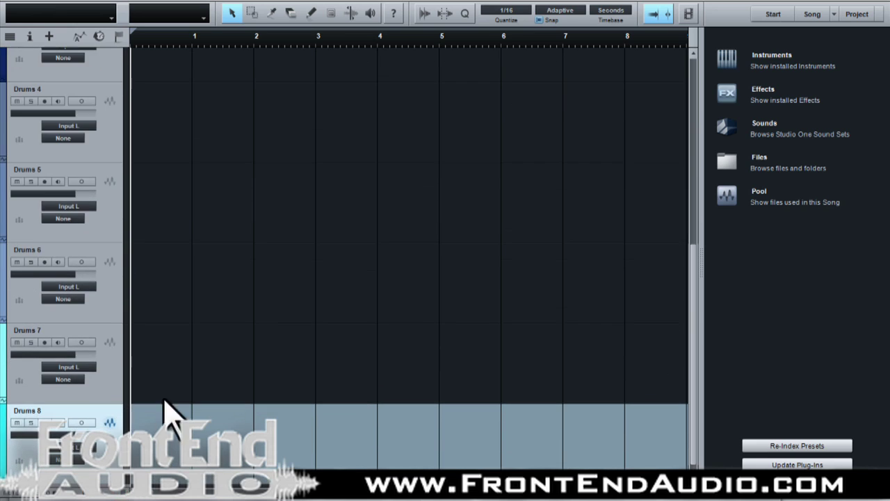
- Try the stereo mode, input monitoring and record arming on the Drums 5 track, restoring its mono format
left_click(64, 219)
left_click(111, 191)
left_click(84, 182)
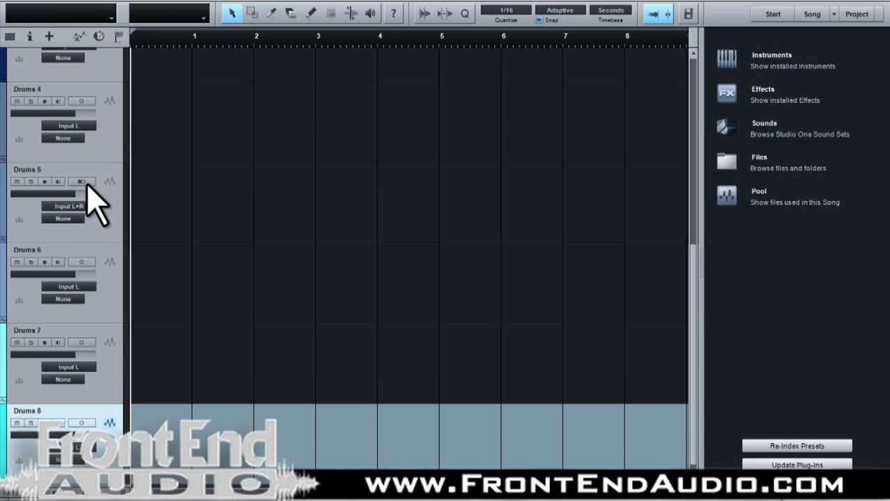
left_click(82, 181)
left_click(59, 182)
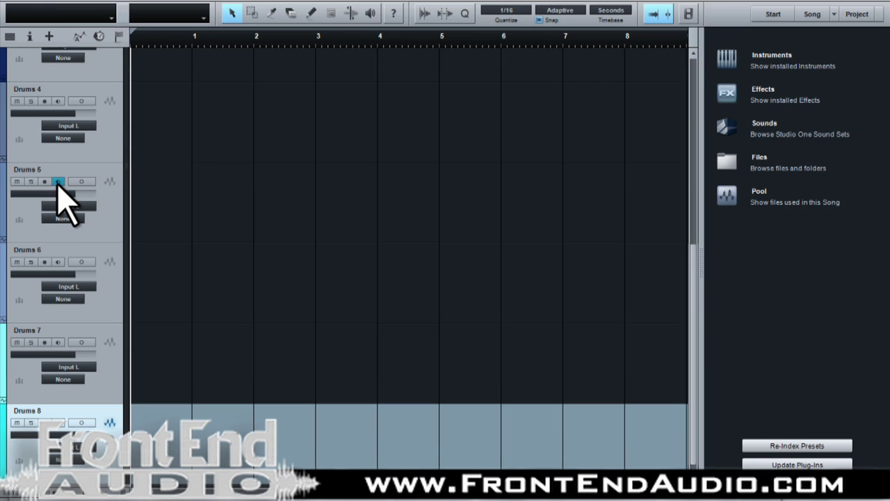
left_click(44, 181)
left_click(45, 181)
- Try soloing and muting the Drums 5 track, ending with it soloed
left_click(32, 182)
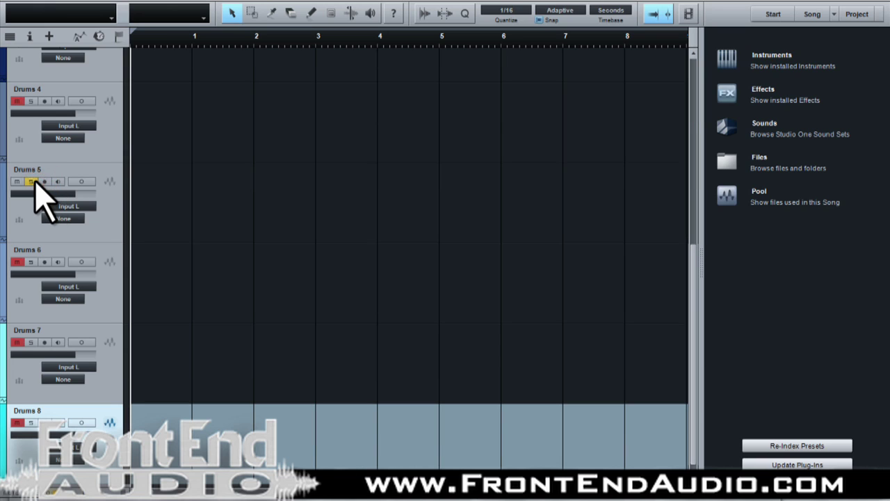
left_click(20, 182)
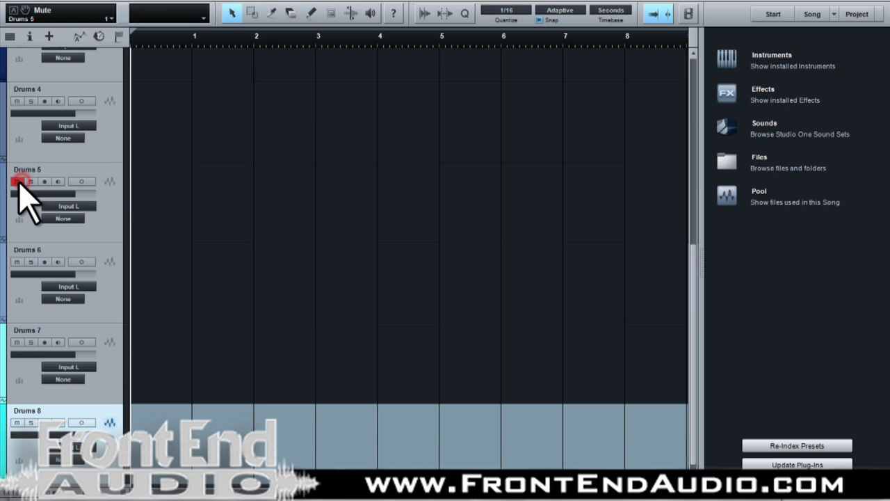
left_click(30, 181)
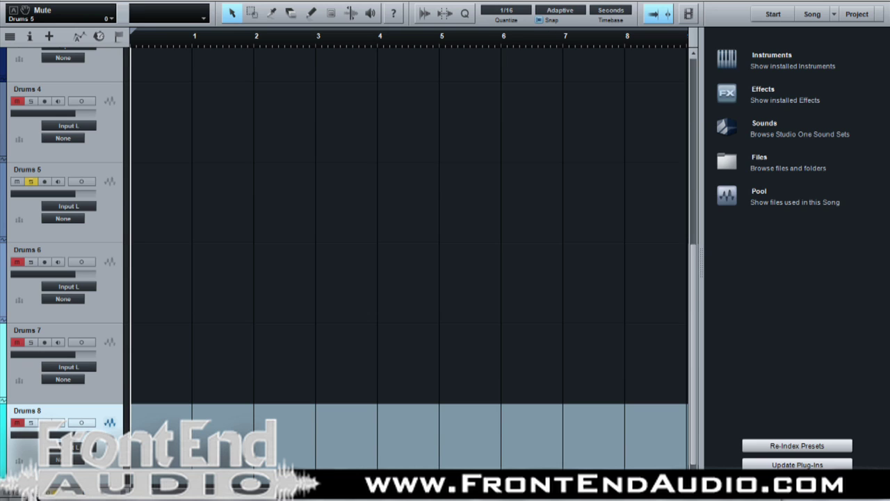
- Open the mixing console and put the Drums 8, Drums 7 and Drums 6 tracks in solo-safe mode
key("F3")
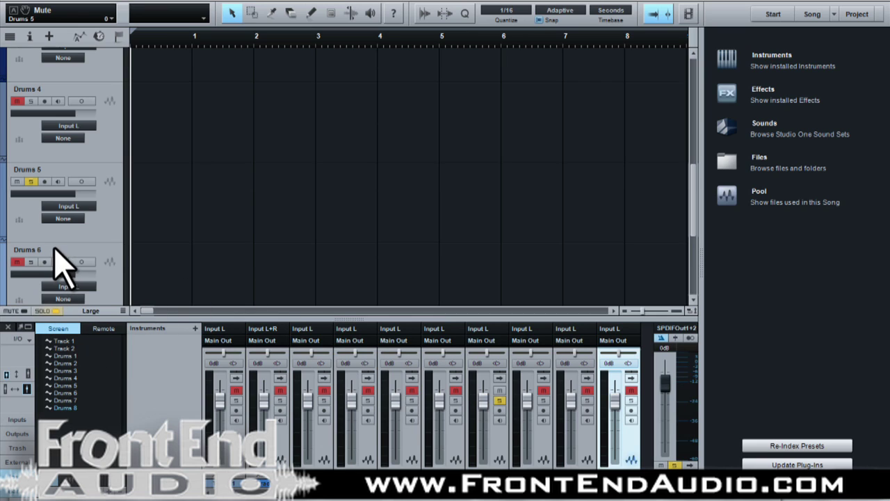
left_click(104, 216)
scroll(209, 229, "down", 3)
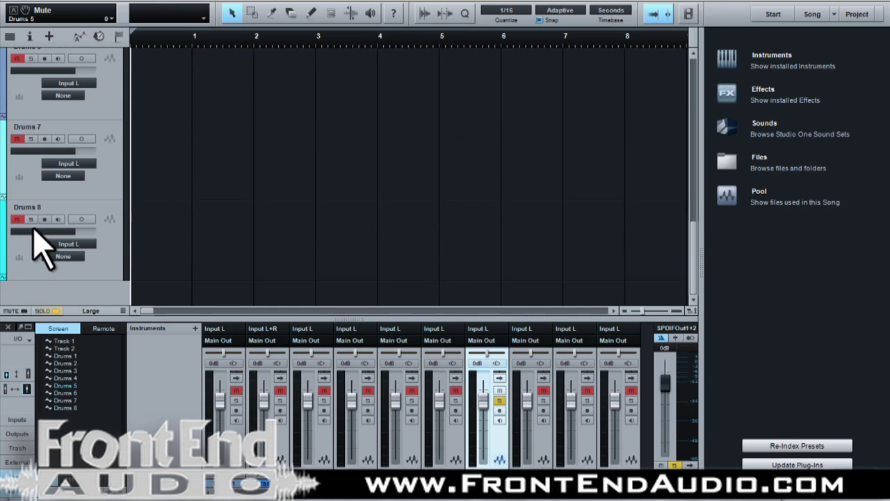
left_click(30, 138)
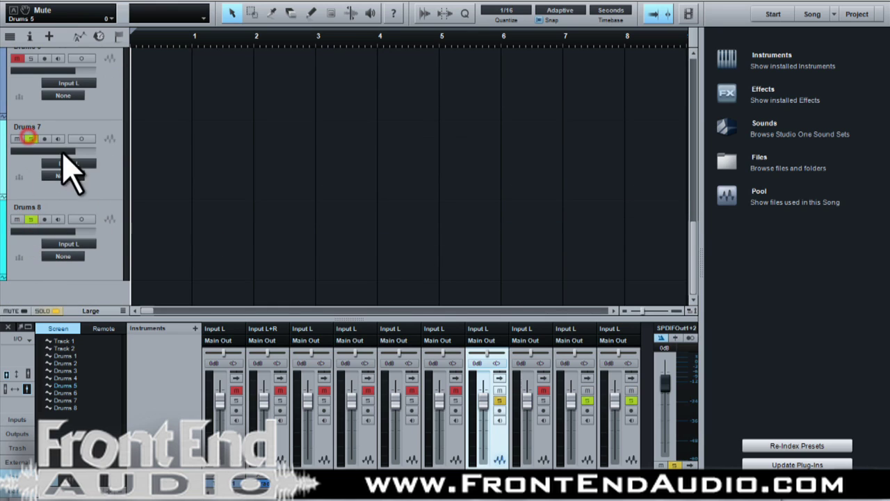
left_click(30, 58)
scroll(182, 198, "up", 1)
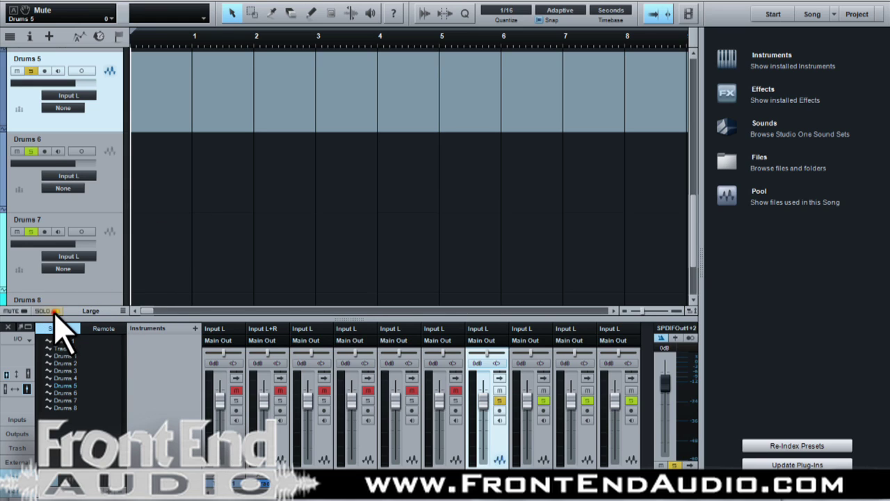
- Turn off the global solo, clear solo safe on Drums 6, 7 and 8, and mute Drums 8
left_click(55, 312)
left_click(31, 151)
left_click(30, 231)
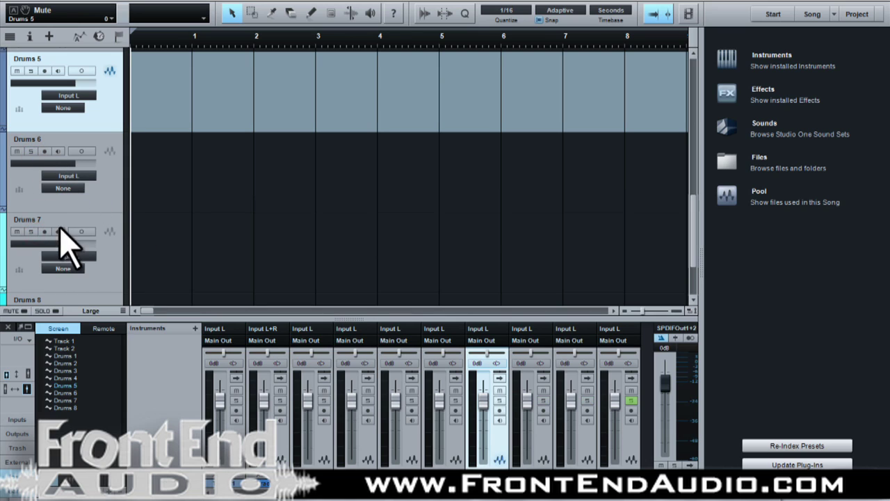
scroll(159, 188, "down", 2)
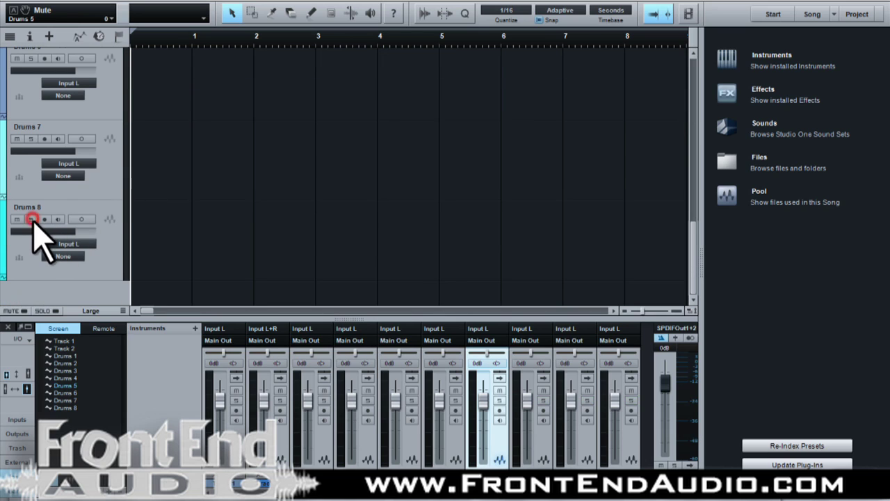
left_click(17, 219)
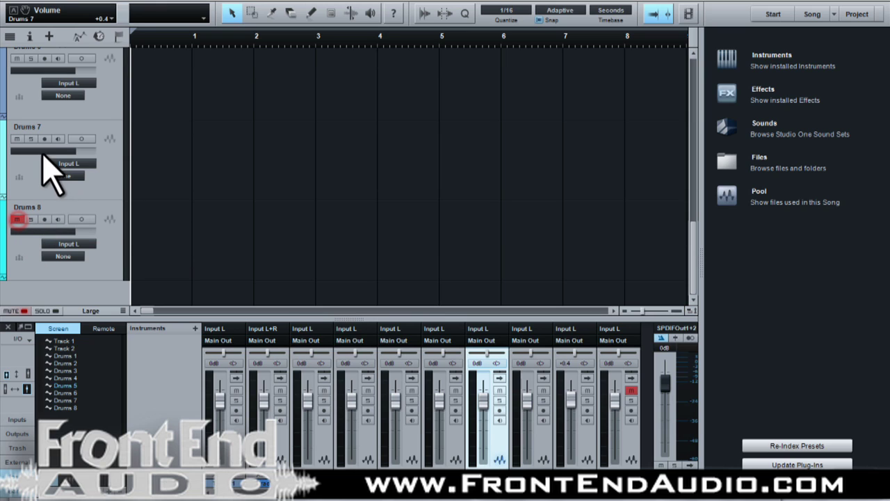
- Mute the Drums 7, Drums 6, Drums 5 and Drums 4 tracks, and clear all mutes at once with the global mute
left_click(17, 138)
scroll(171, 149, "up", 2)
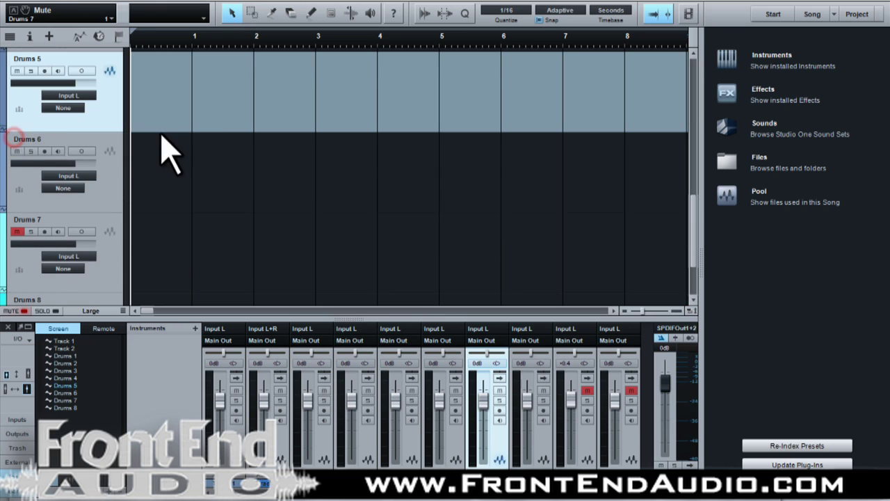
left_click(17, 151)
scroll(159, 151, "up", 2)
left_click(17, 151)
scroll(191, 169, "up", 1)
left_click(18, 130)
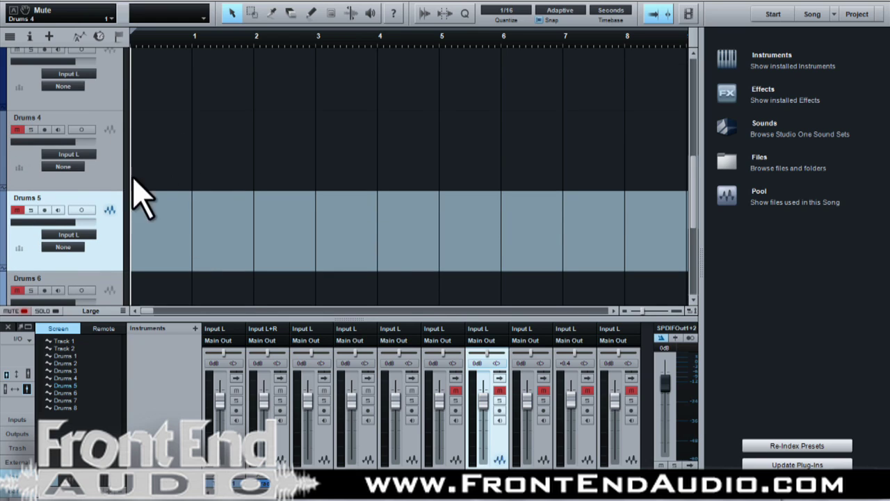
left_click(24, 310)
- Show the track automation and open the list for adding or removing automation parameters on Drums 5
scroll(199, 175, "down", 3)
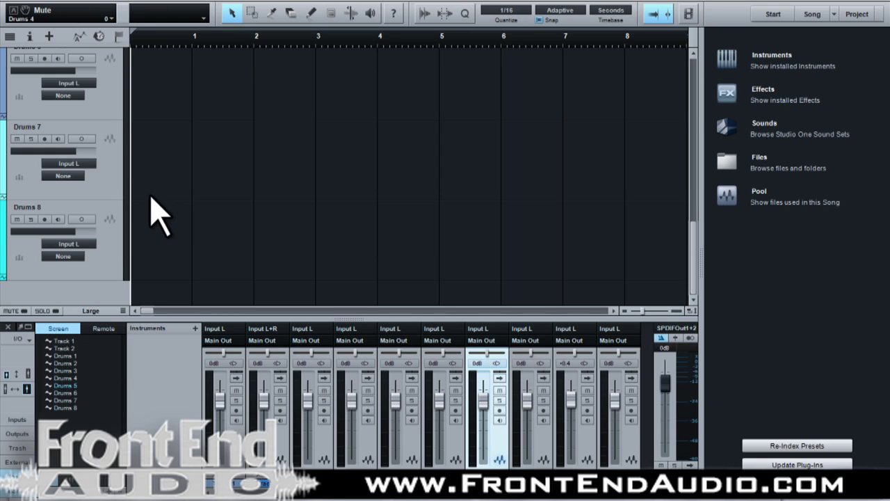
left_click(82, 38)
scroll(192, 135, "up", 2)
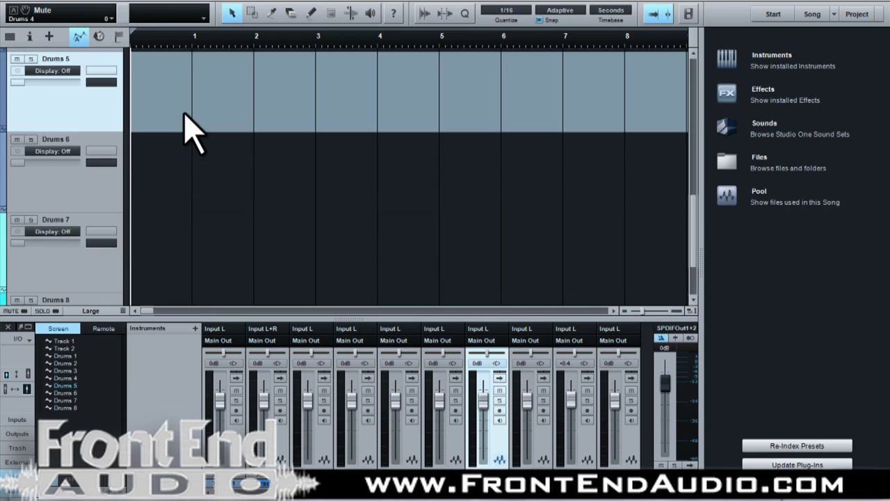
left_click(55, 71)
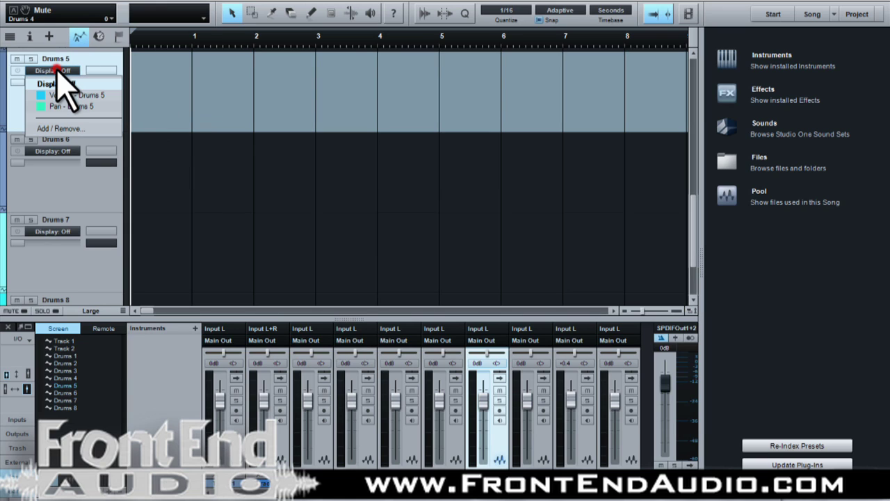
left_click(73, 127)
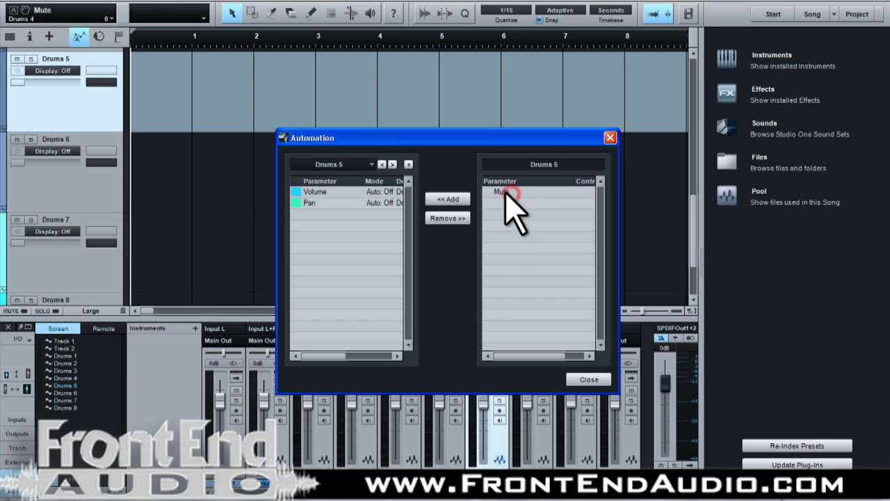
- Look over the Volume and Pan automation entries, add the Mute parameter to Drums 5, and close the Automation window
left_click(387, 192)
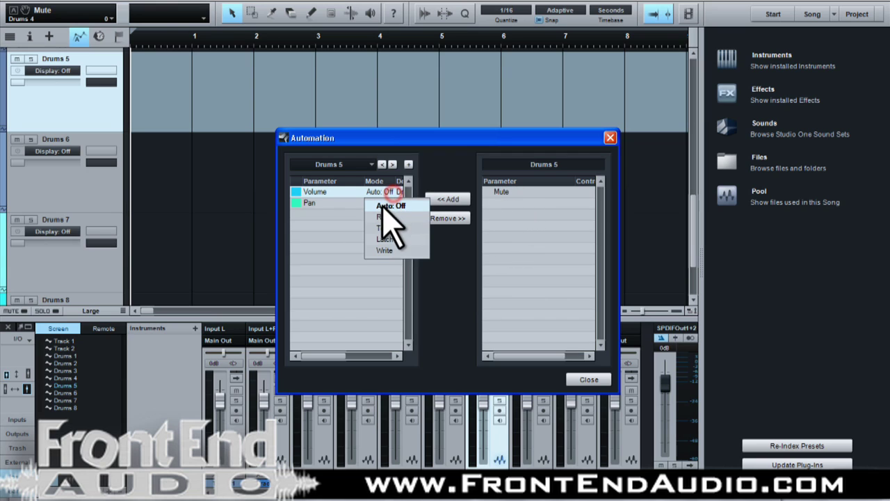
left_click(321, 192)
left_click(337, 204)
left_click(501, 193)
left_click(450, 200)
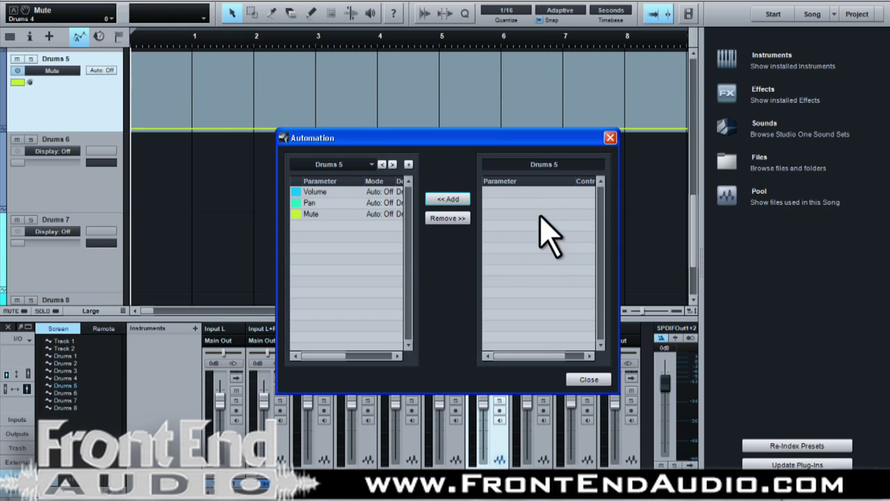
left_click(588, 379)
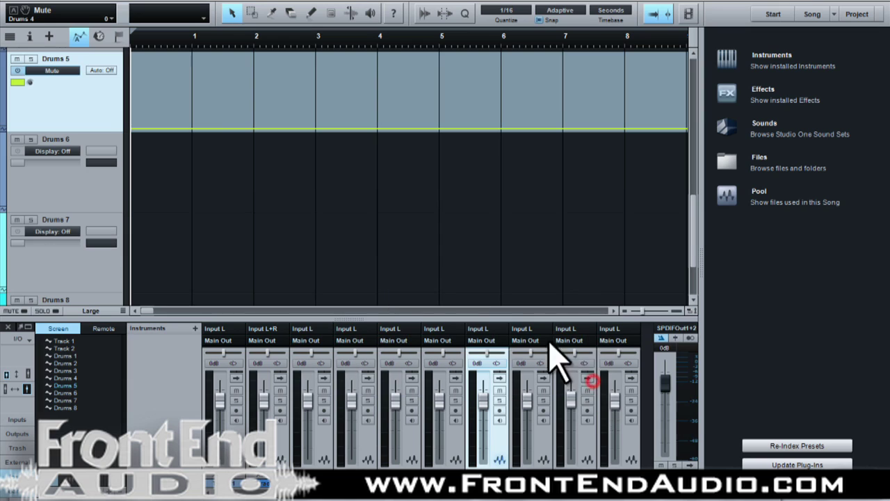
- Set Drums 5's Mute automation to Write and shape its envelope as muted up to bar 3, unmuted to bar 4, and muted from there
left_click(101, 70)
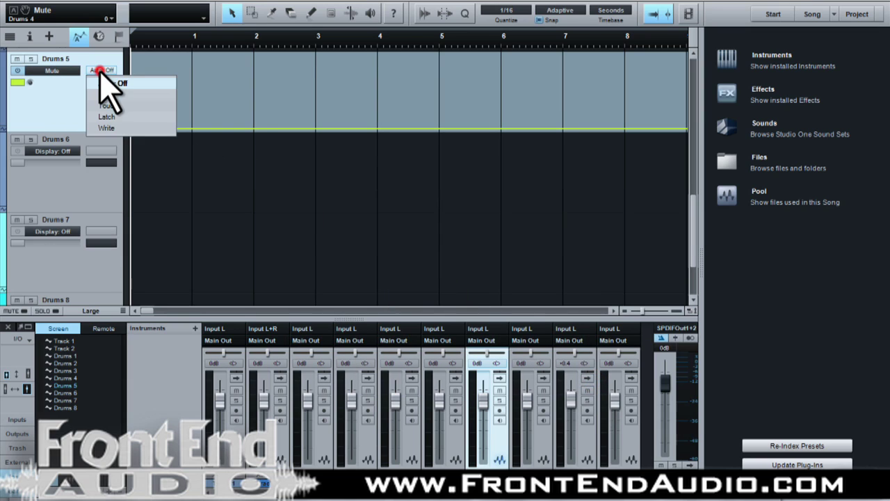
left_click(105, 128)
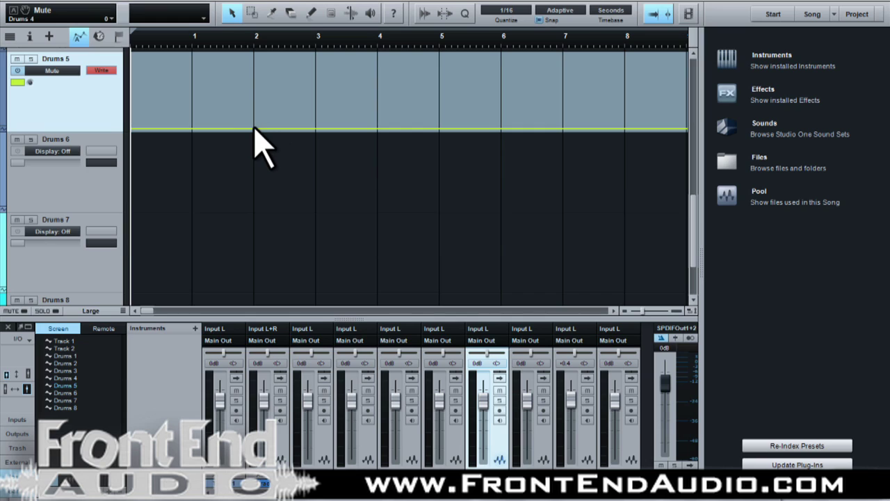
left_click_drag(253, 129, 269, 73)
left_click(317, 55)
left_click_drag(317, 55, 317, 115)
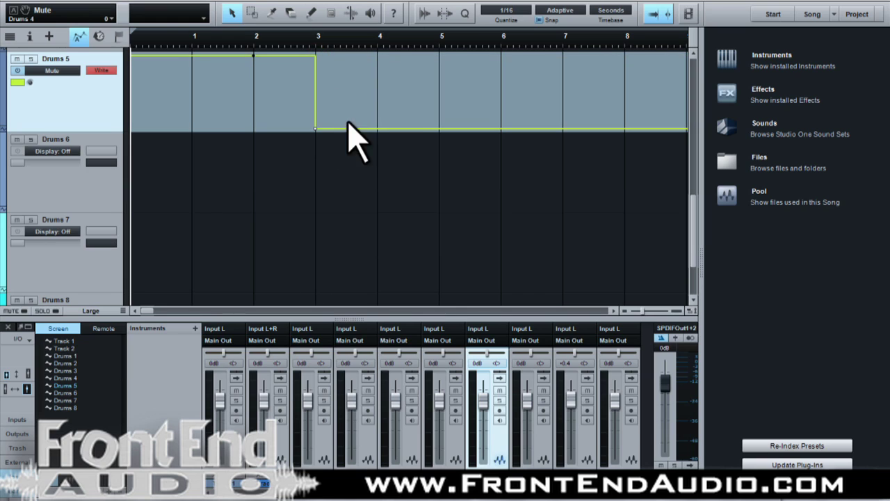
left_click_drag(380, 128, 379, 59)
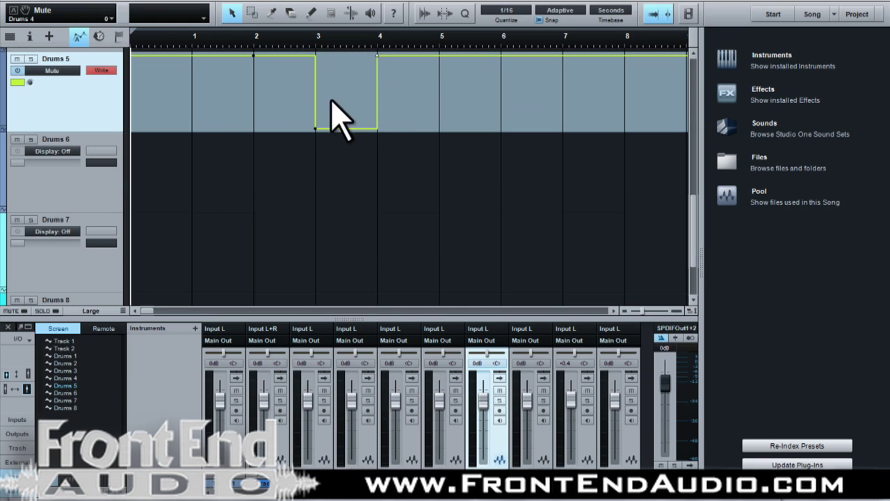
- Set Drums 5's Mute automation to Read and play the song back from bar 2
left_click(102, 77)
left_click(109, 93)
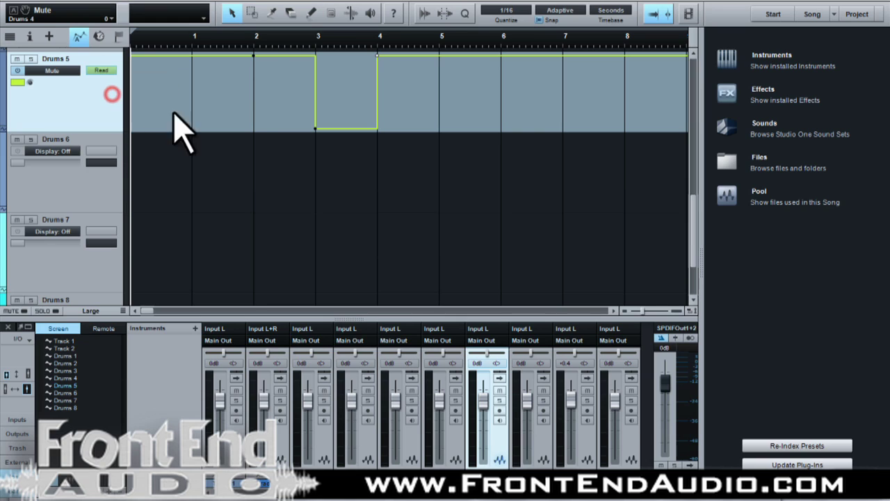
left_click(256, 37)
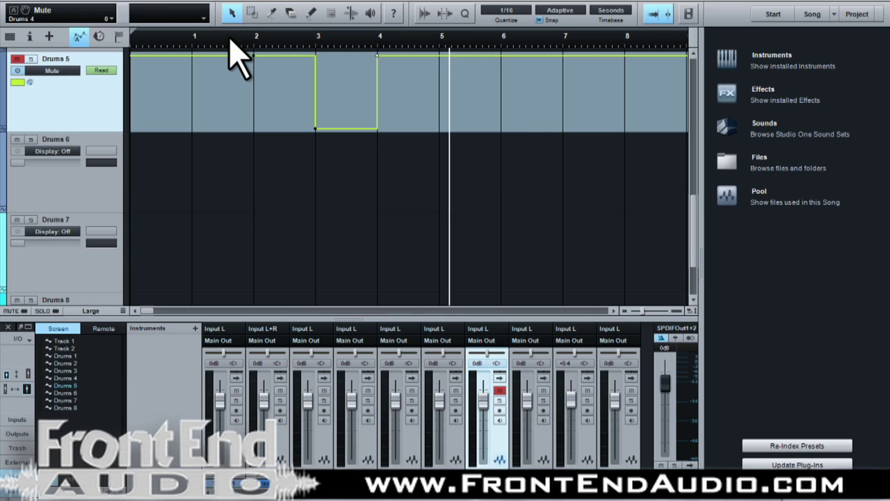
- Try the X-Large track height on the mute envelope, hide the track automation, and set the track height to Normal
left_click(123, 310)
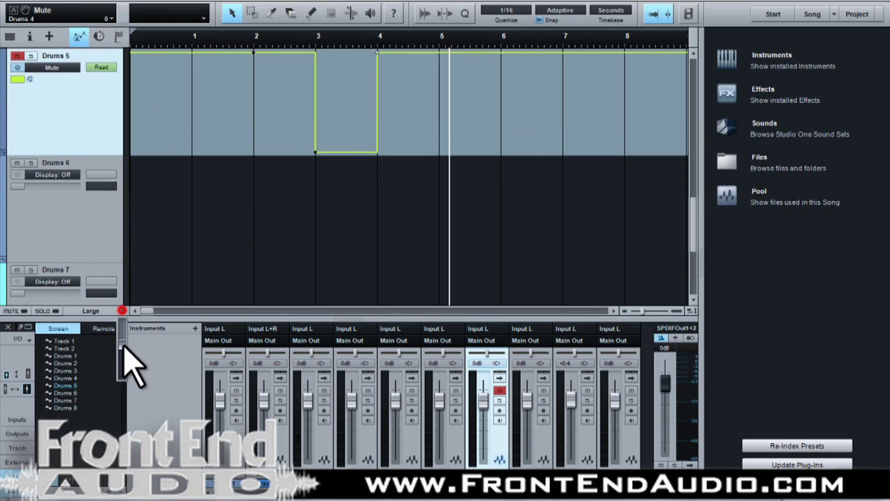
left_click_drag(308, 38, 358, 24)
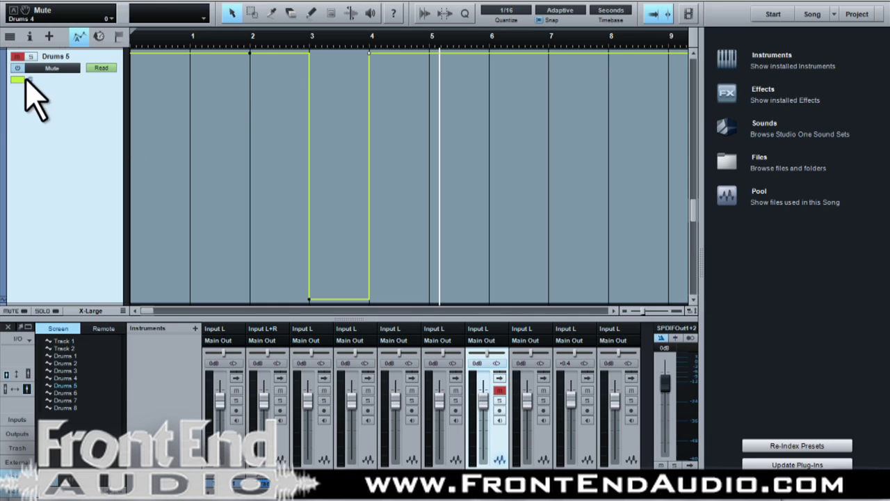
left_click(80, 36)
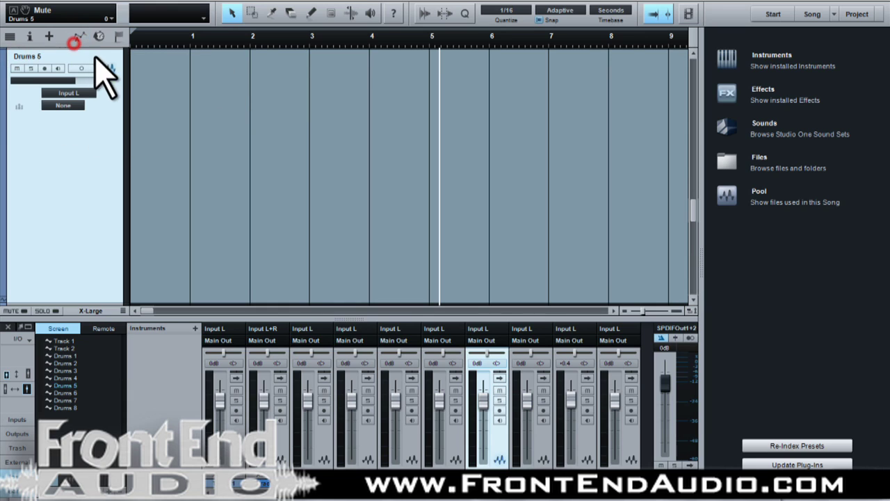
left_click(123, 311)
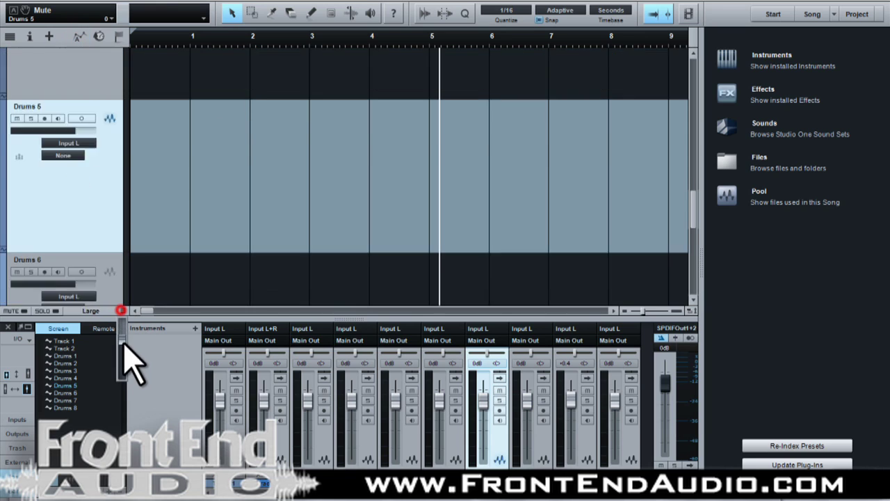
- Review the track commands available for Drums 5, including the Layers options
right_click(98, 170)
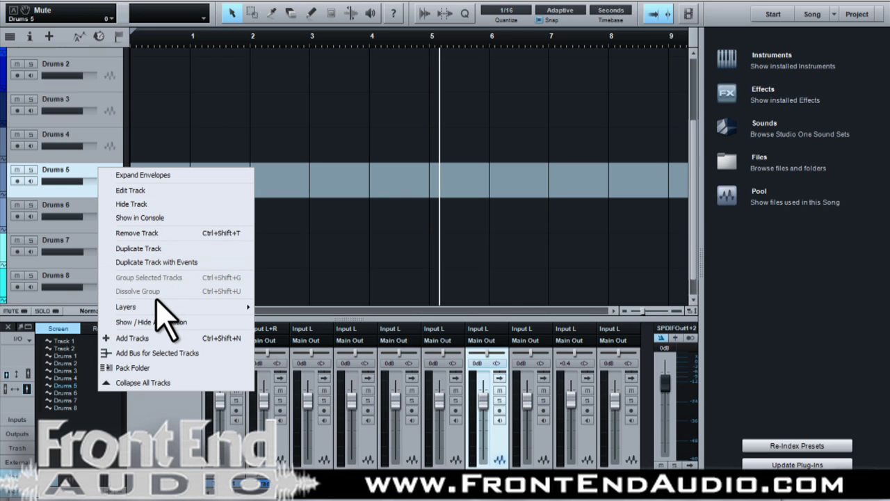
mouse_move(154, 302)
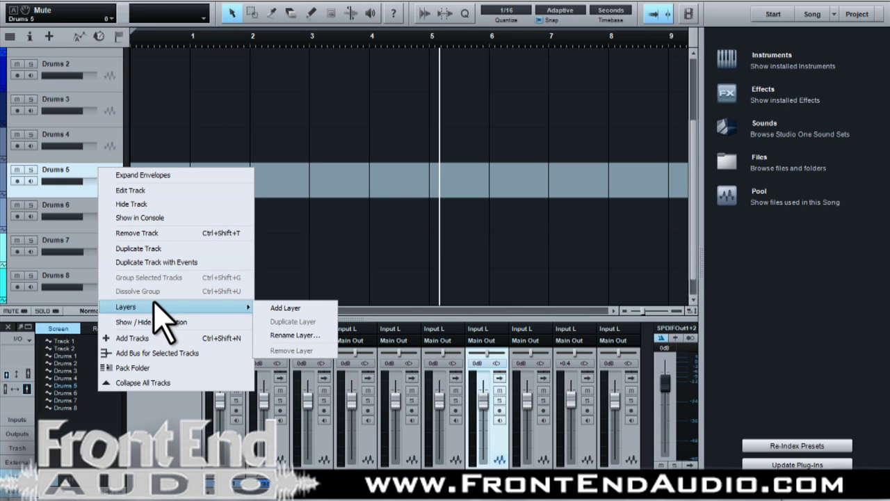
left_click(258, 139)
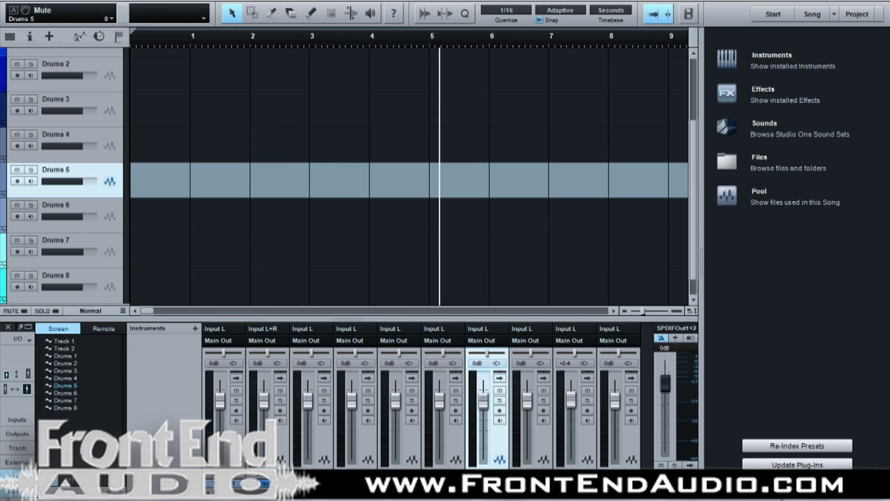
- Toggle the browser off and on, and hide the mixing console
key("F5")
key("F5")
key("F3")
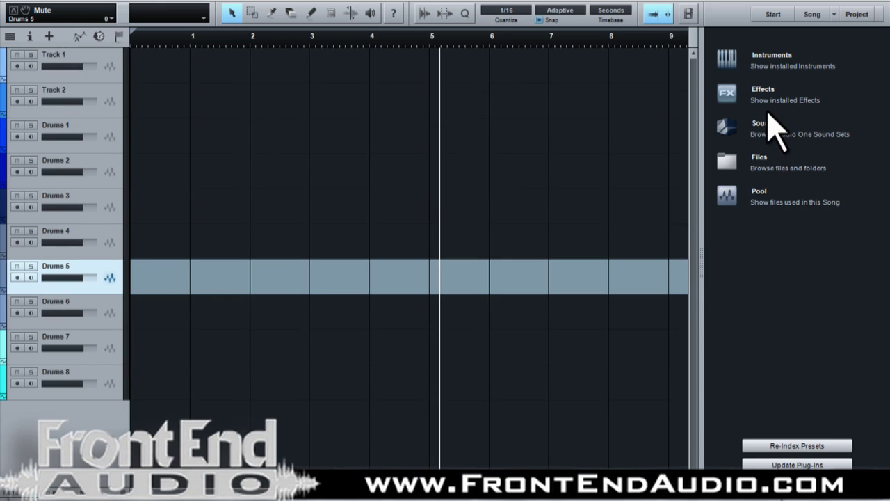
- Find Impact among the PreSonus instruments in the browser and add it as an instrument track below Drums 8
left_click(771, 57)
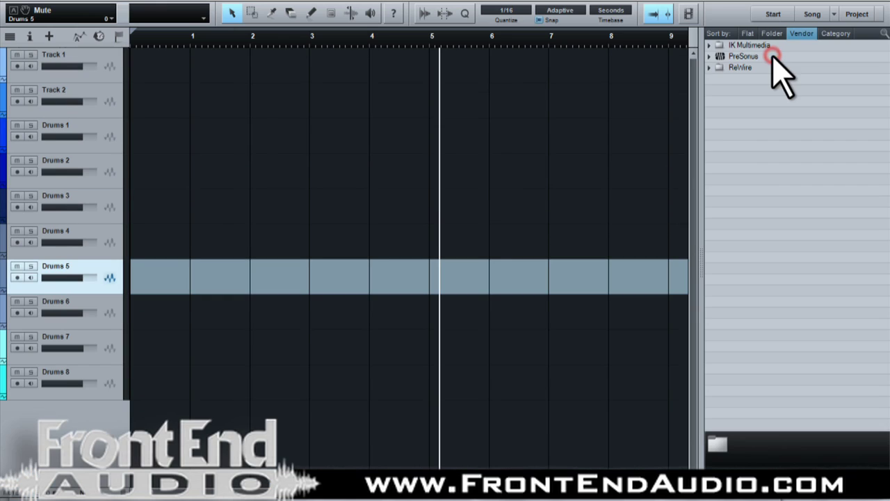
left_click(709, 56)
left_click(730, 68)
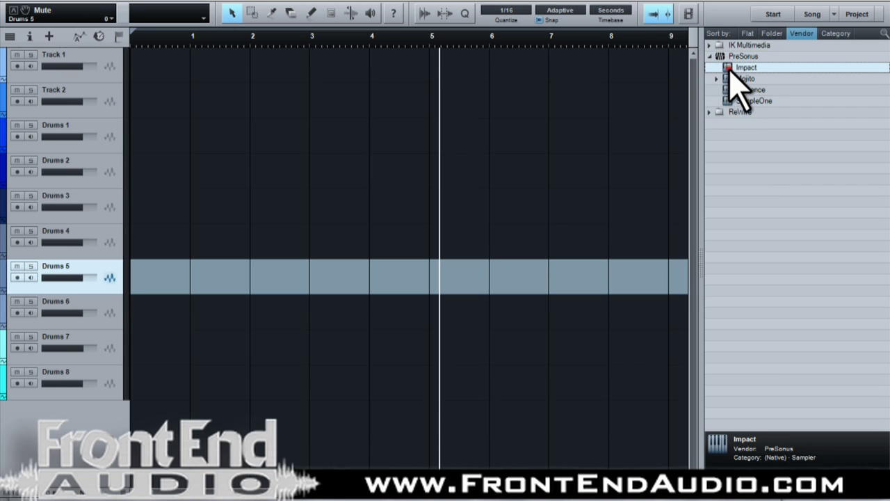
left_click_drag(729, 66, 190, 405)
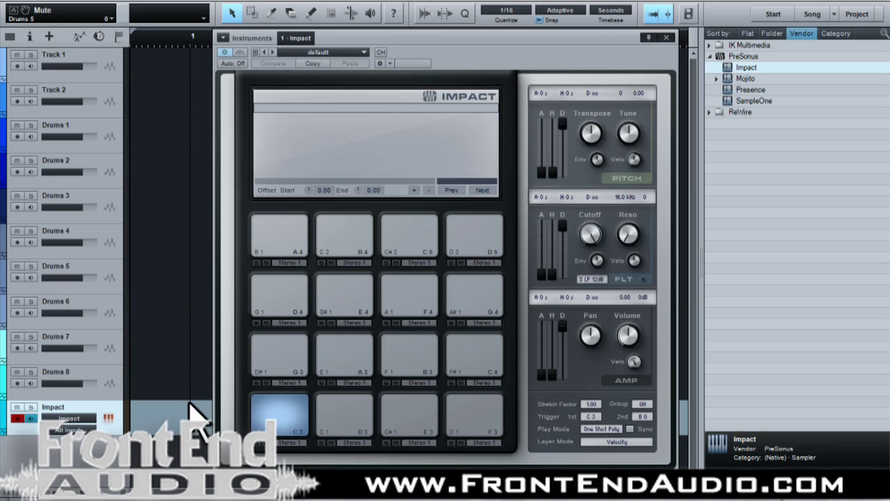
- Close the Impact instrument window and add Presence as an instrument track below the Impact track
left_click(363, 53)
left_click(362, 41)
left_click(670, 34)
left_click_drag(750, 89, 269, 425)
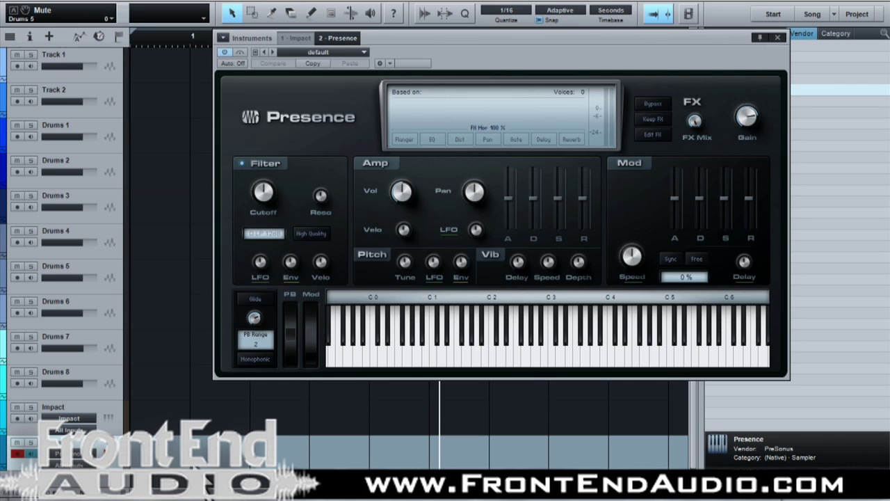
- Remove the Presence track without removing its instrument
right_click(99, 449)
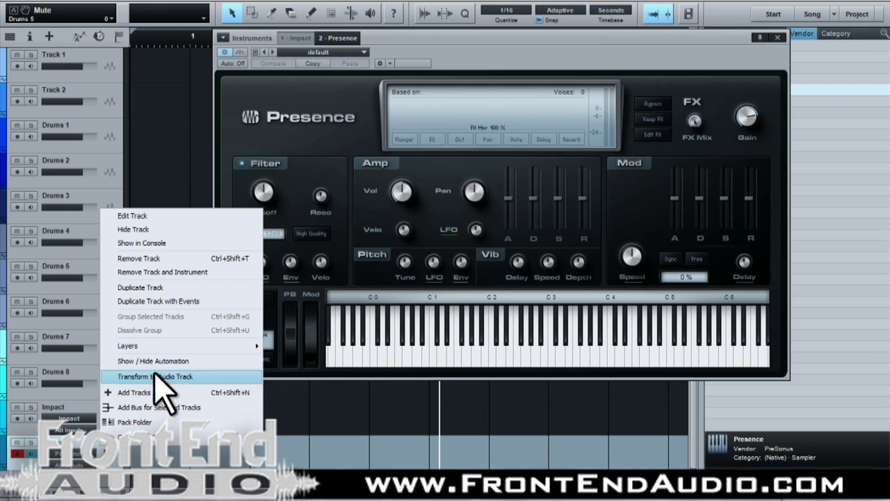
left_click(162, 258)
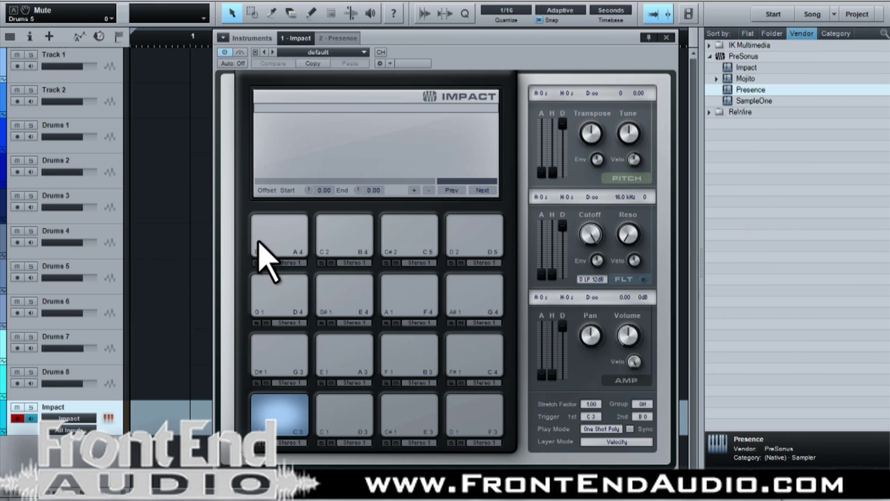
- Duplicate the Impact track and remove the duplicate
right_click(86, 415)
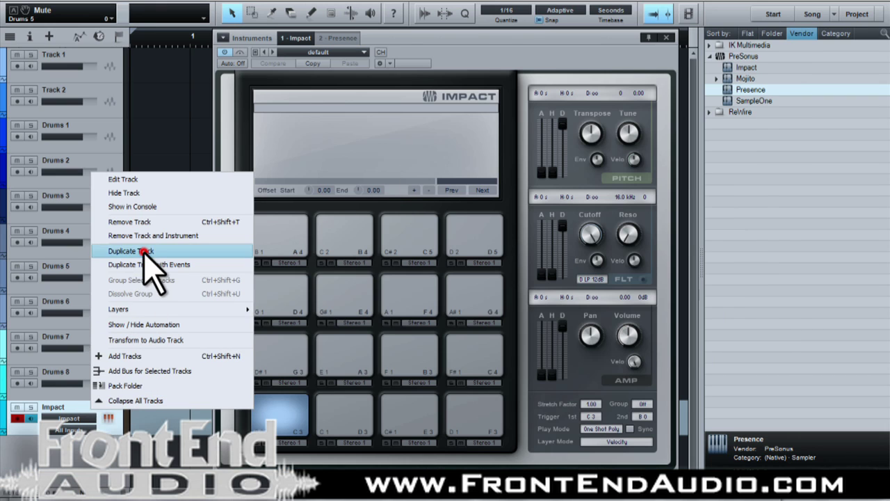
left_click(145, 250)
right_click(93, 448)
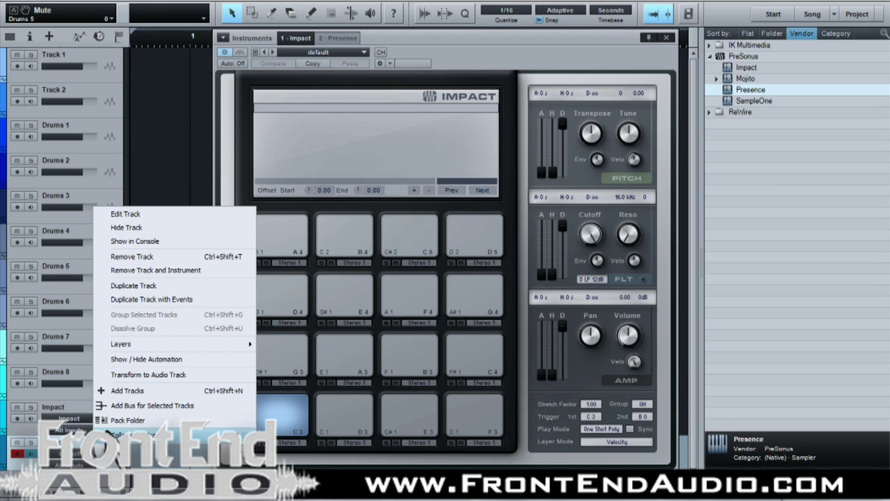
left_click(139, 256)
- Remove the Impact track without removing its instrument, and close the instrument window
right_click(88, 415)
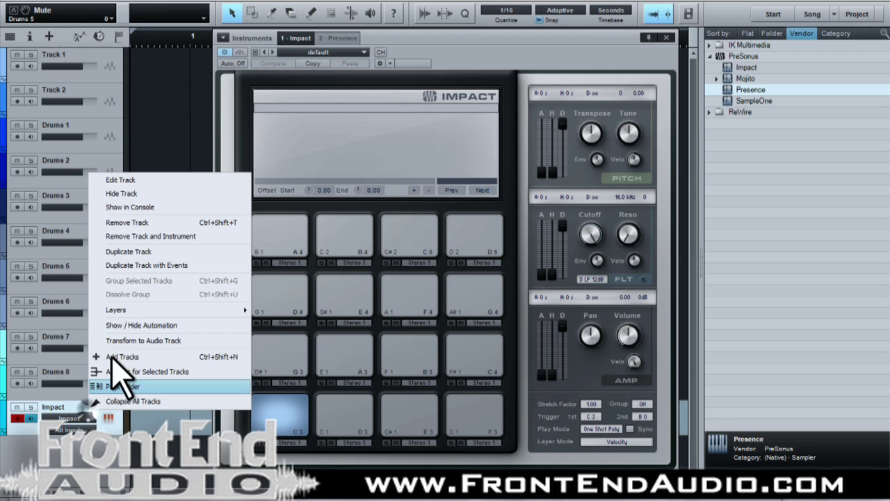
left_click(155, 223)
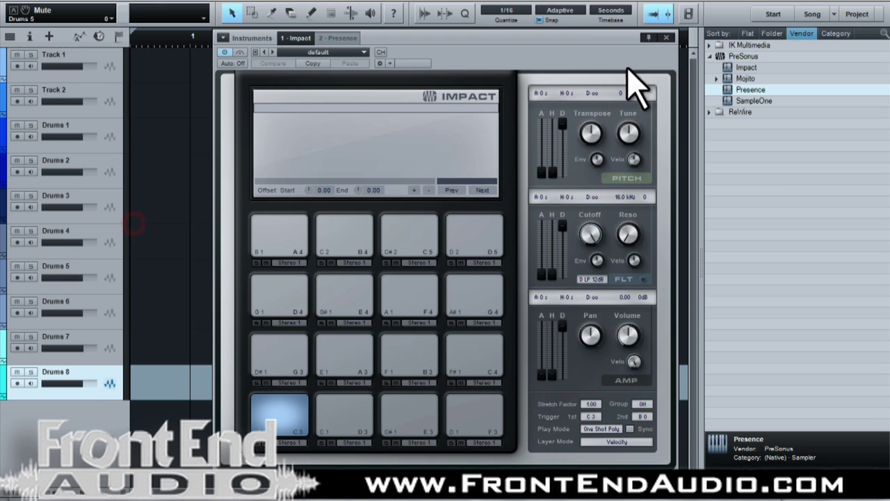
left_click(666, 37)
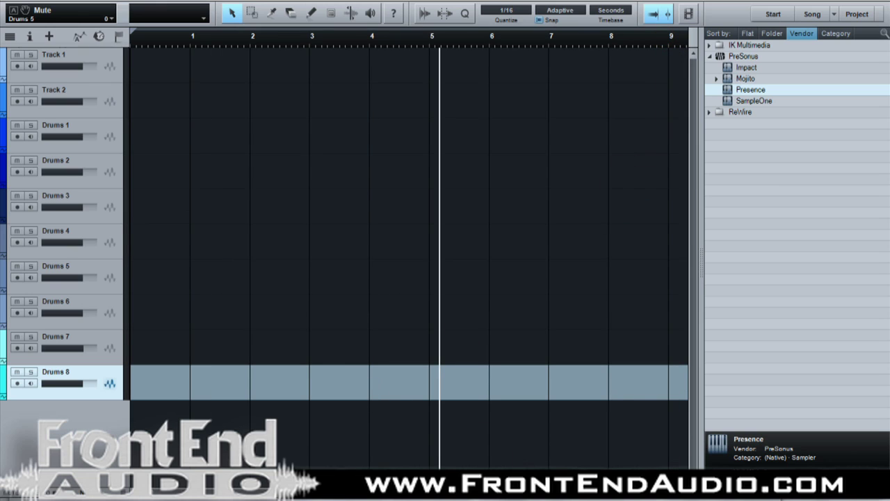
- Show the mixing console and hide the browser
key("F3")
key("F5")
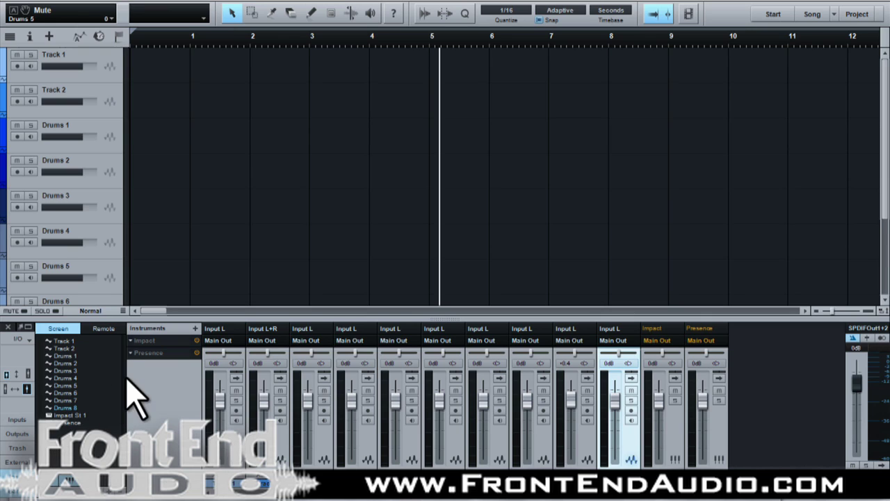
- Add a new track for the Presence instrument from the console's instrument list, and close the instrument window
left_click(154, 353)
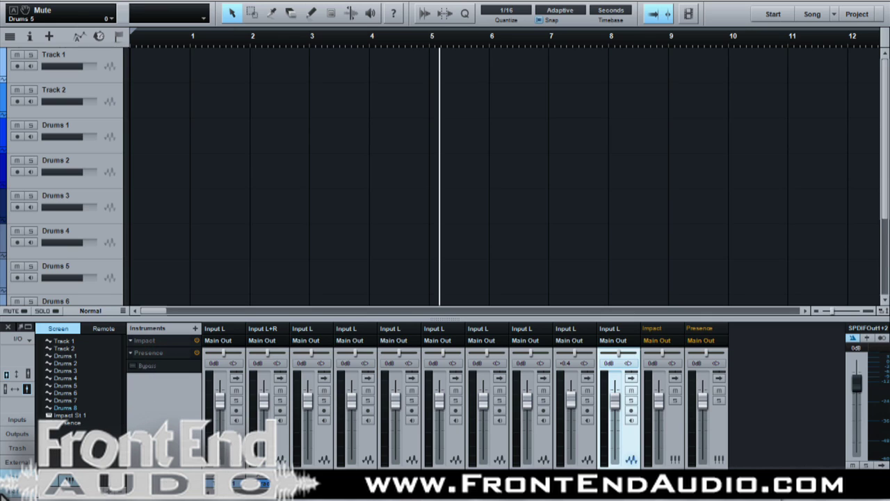
left_click_drag(159, 356, 168, 300)
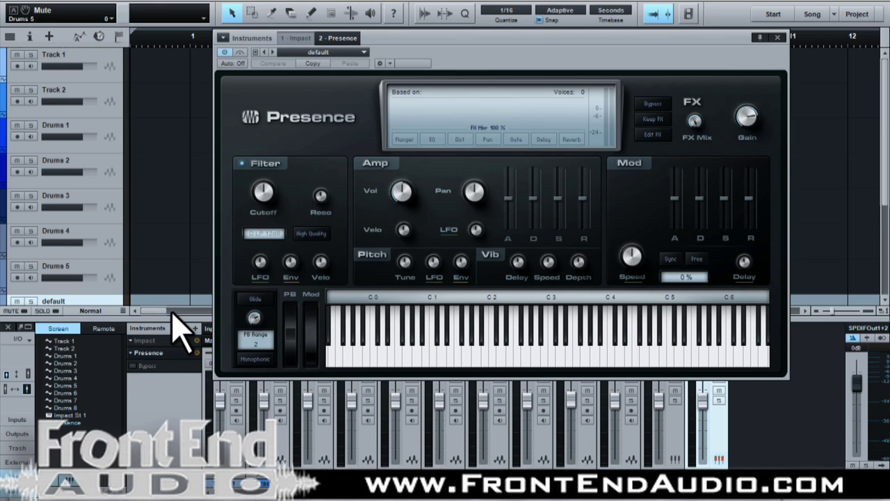
left_click(778, 37)
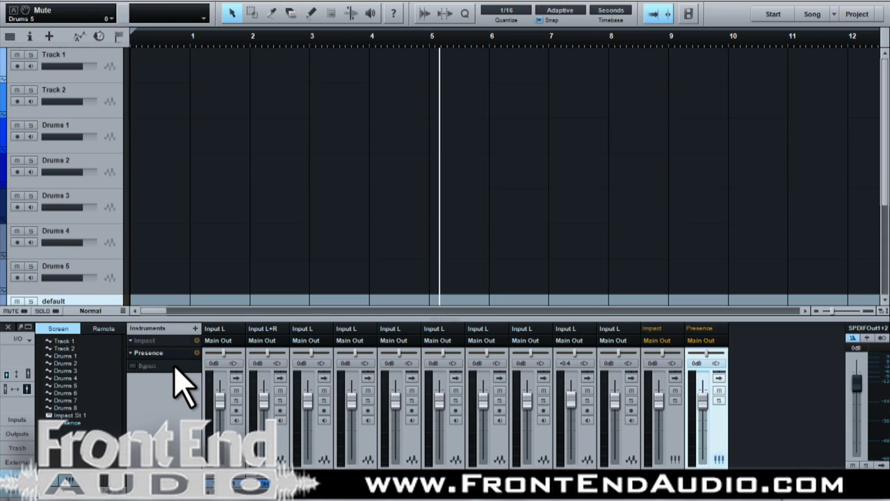
- Select the console channels from Track 1 through Drums 4 and group them
left_click(240, 440)
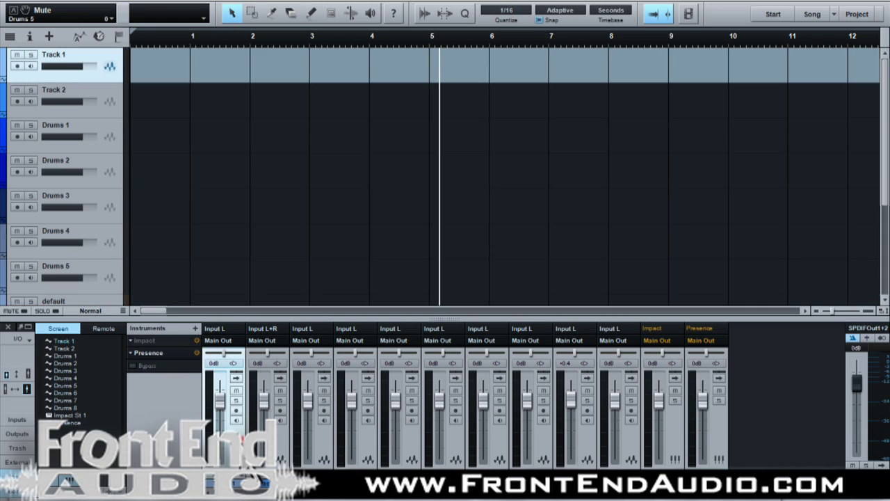
left_click(452, 443, "shift")
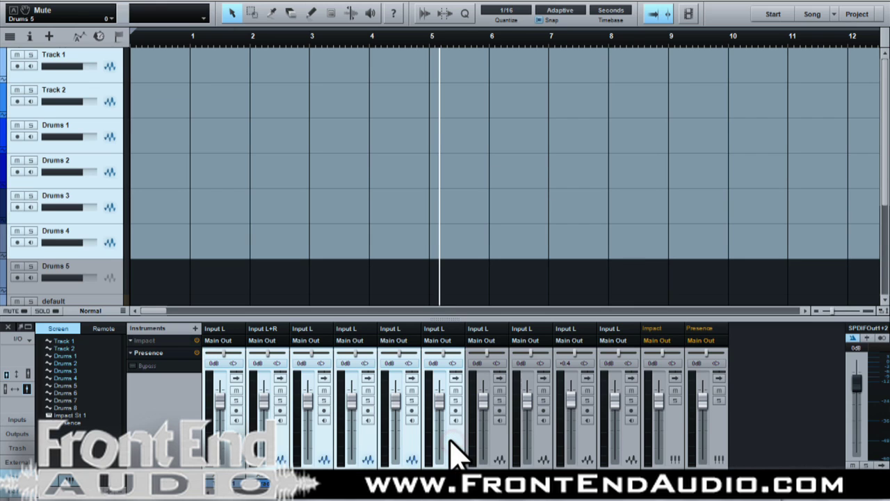
right_click(451, 441)
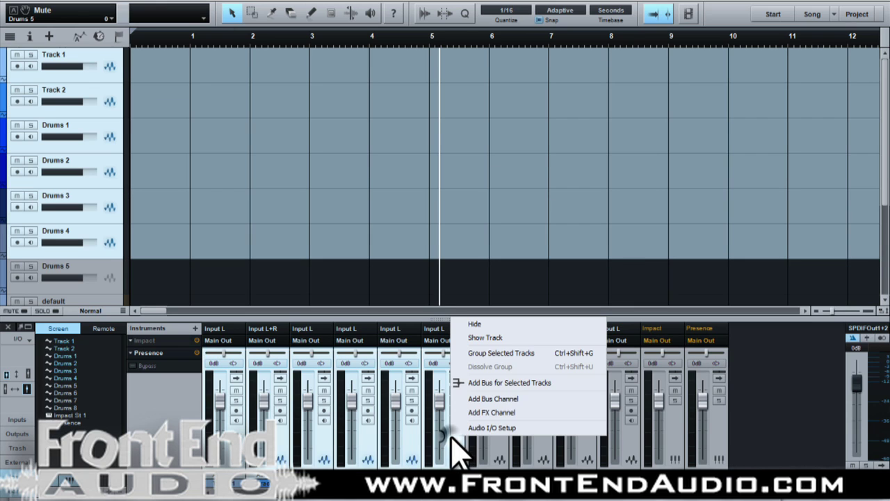
left_click(492, 353)
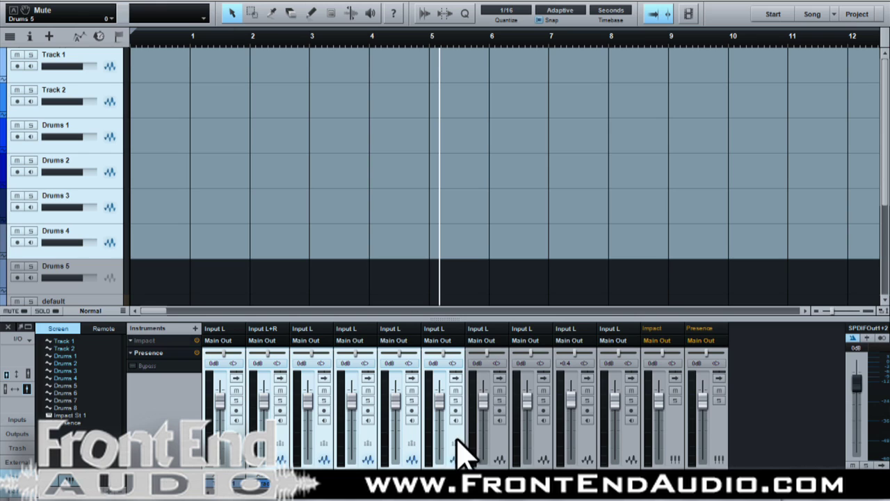
right_click(451, 437)
- Lower the grouped channels' volume to -7.2 dB and pan the Drums 3 channel to R12
mouse_move(431, 404)
left_mouse_down()
mouse_move(434, 389)
mouse_move(439, 427)
mouse_move(439, 398)
mouse_move(442, 414)
mouse_move(435, 433)
mouse_move(421, 407)
left_mouse_up()
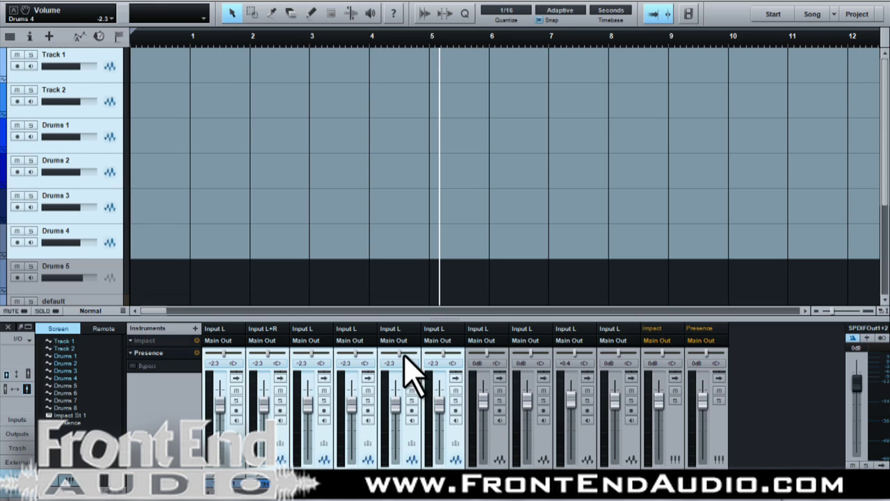
left_click_drag(410, 356, 404, 352)
mouse_move(396, 405)
left_mouse_down()
mouse_move(390, 417)
mouse_move(390, 379)
mouse_move(388, 449)
mouse_move(391, 416)
left_mouse_up()
- Switch mute, solo and record on and off for the group from Drums 3, and dissolve Group 1
left_click(411, 390)
left_click(411, 391)
left_click(411, 401)
left_click(411, 401)
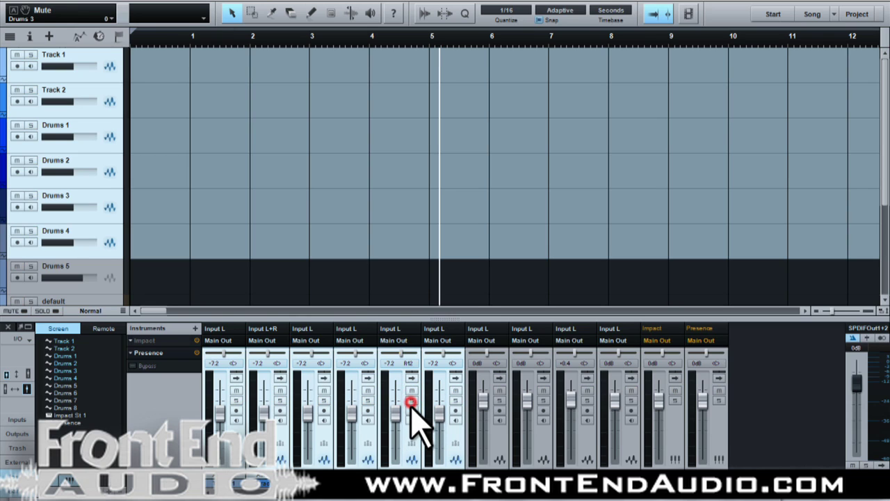
left_click(411, 411)
left_click(411, 411)
right_click(412, 446)
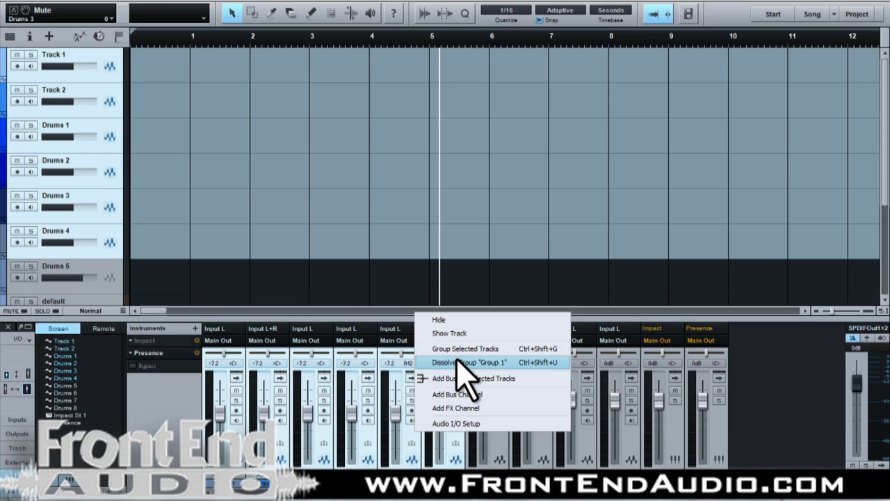
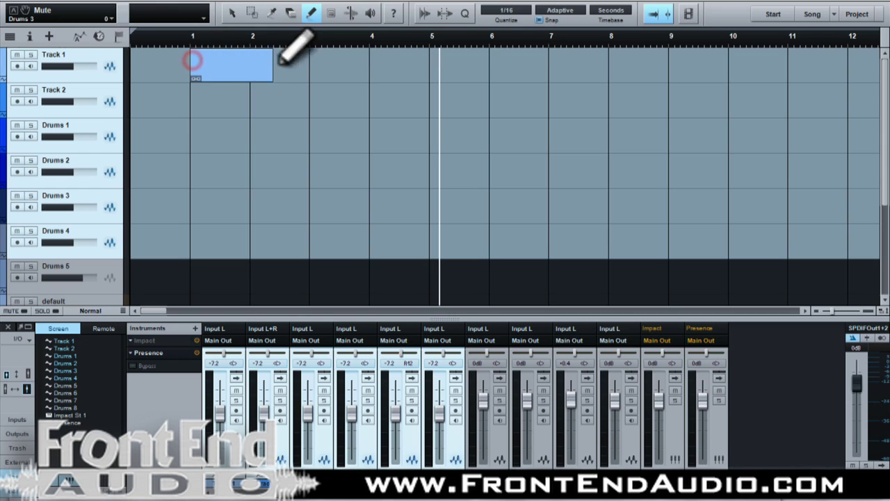
- Move the event on Track 1 to start at about bar 2.6
left_click(232, 13)
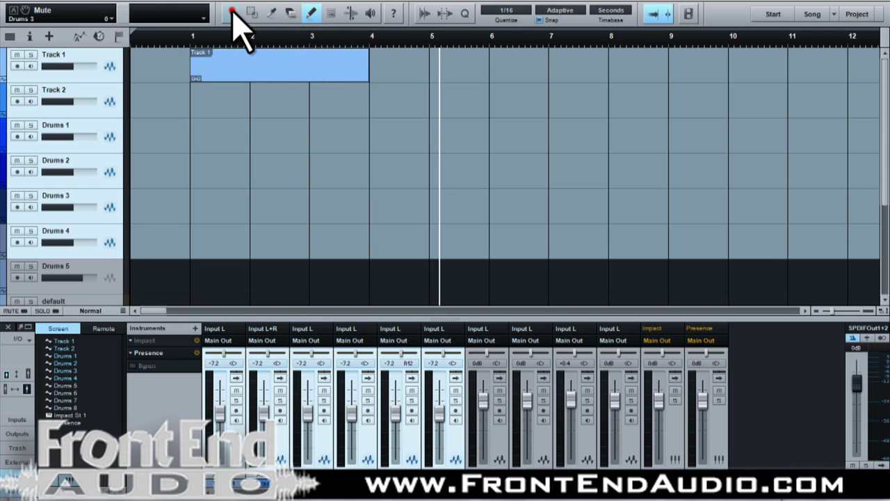
left_click_drag(268, 59, 358, 67)
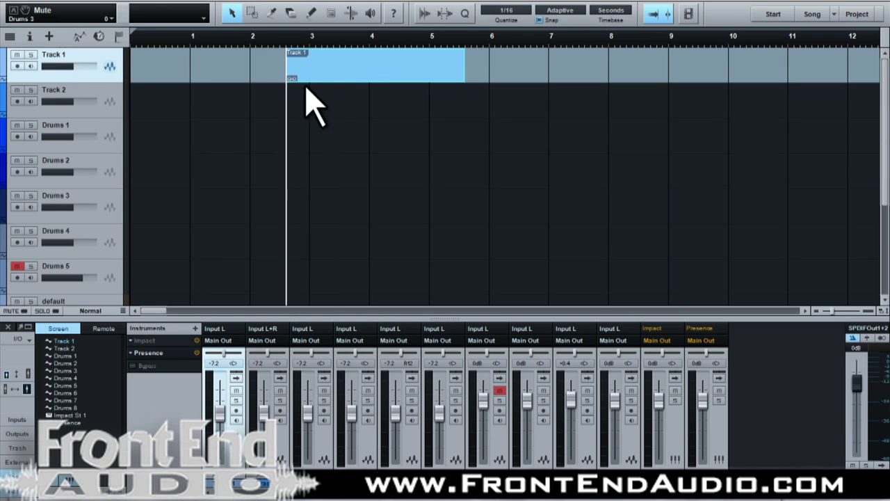
- Select the range from bar 1 to bar 8 across Track 1 through Drums 2 with the Range tool
left_click(252, 13)
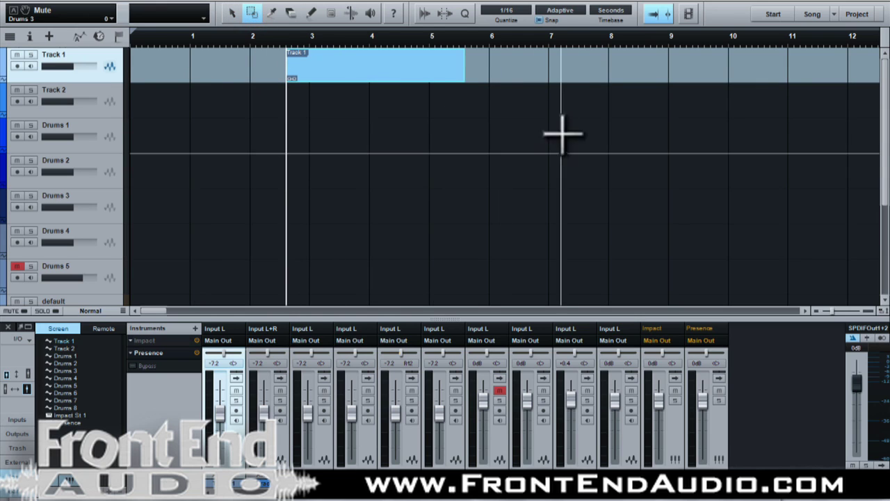
left_click(606, 177)
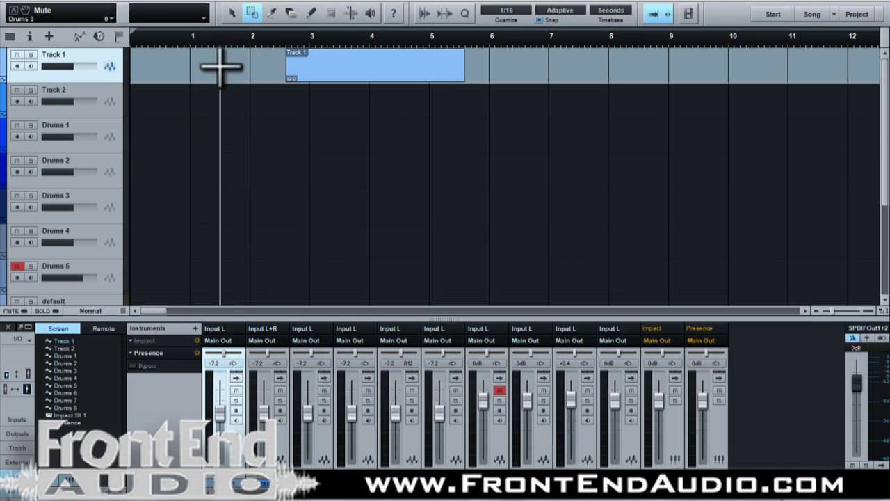
left_click(189, 70)
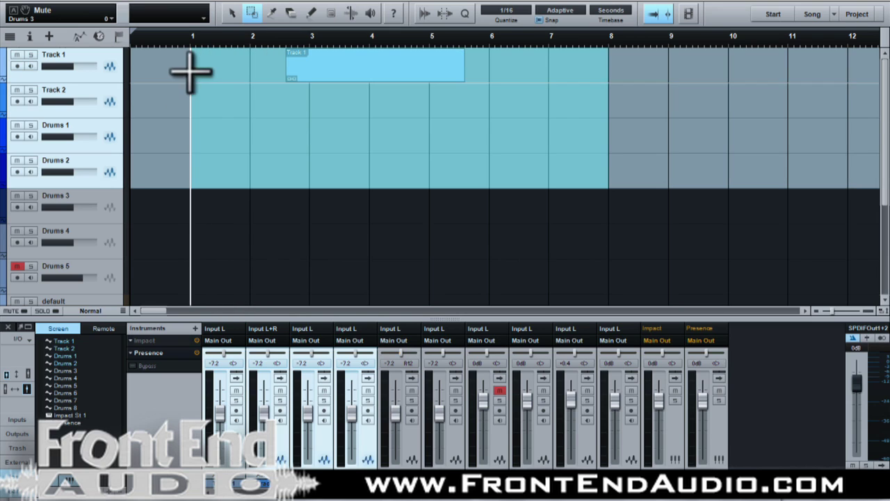
left_click(252, 14)
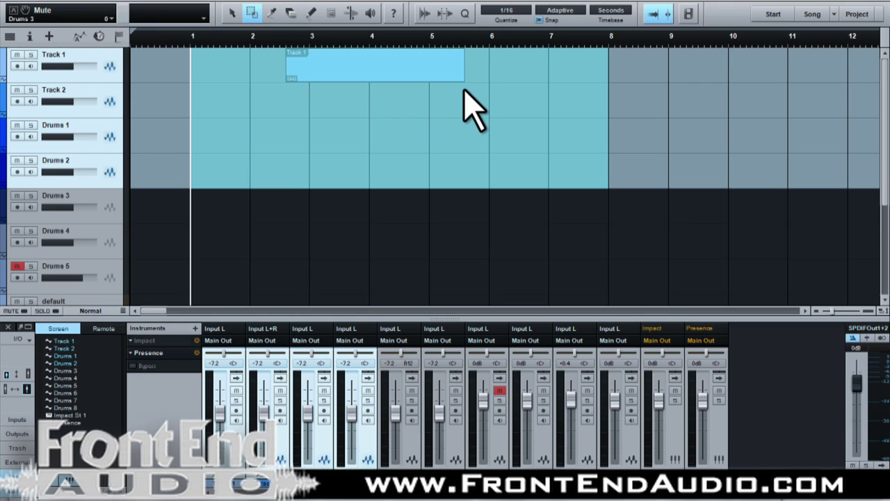
left_click_drag(384, 82, 401, 91)
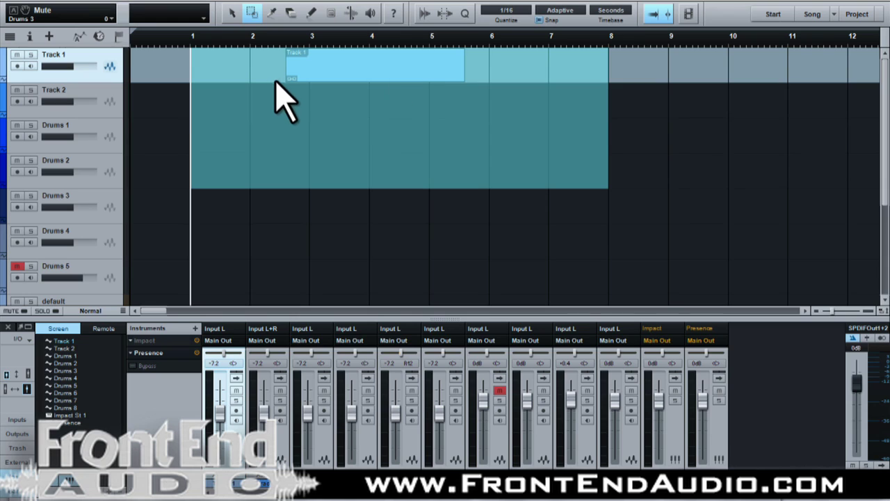
left_click(232, 14)
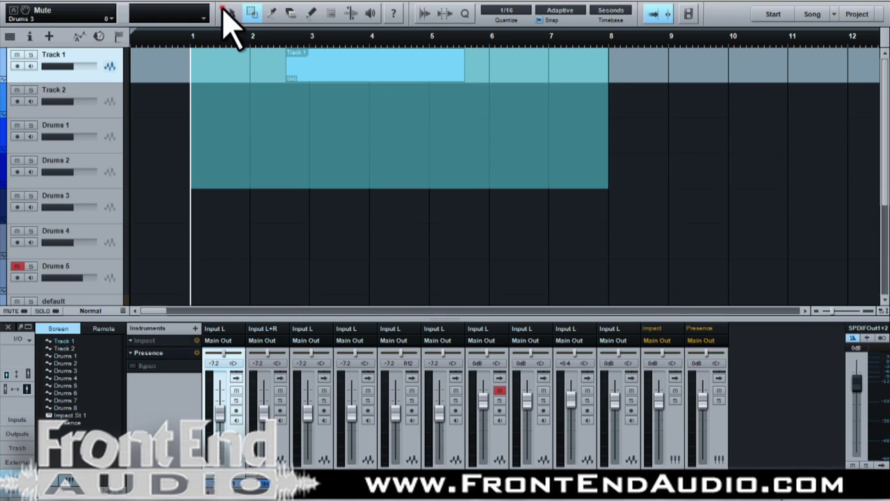
mouse_move(279, 96)
left_mouse_down()
mouse_move(244, 89)
mouse_move(278, 63)
left_mouse_up()
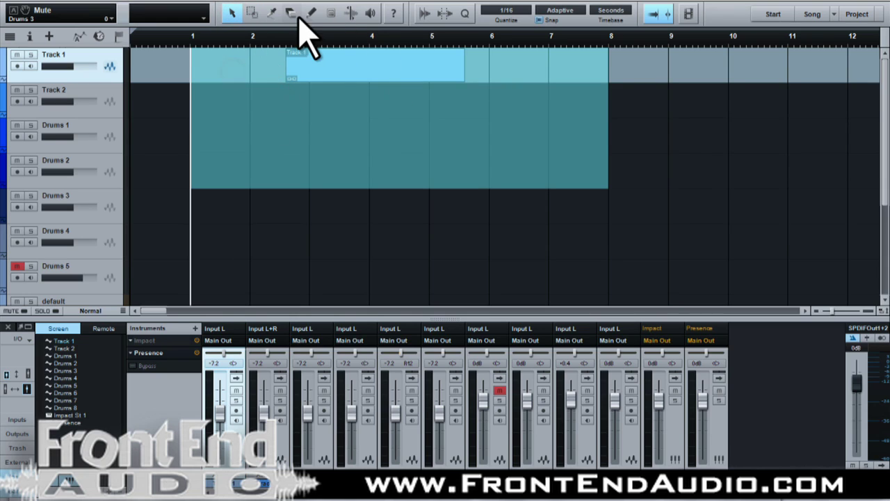
- Erase the event on Track 1 and create a new one there spanning bars 1 to 8
left_click(292, 14)
left_click(311, 63)
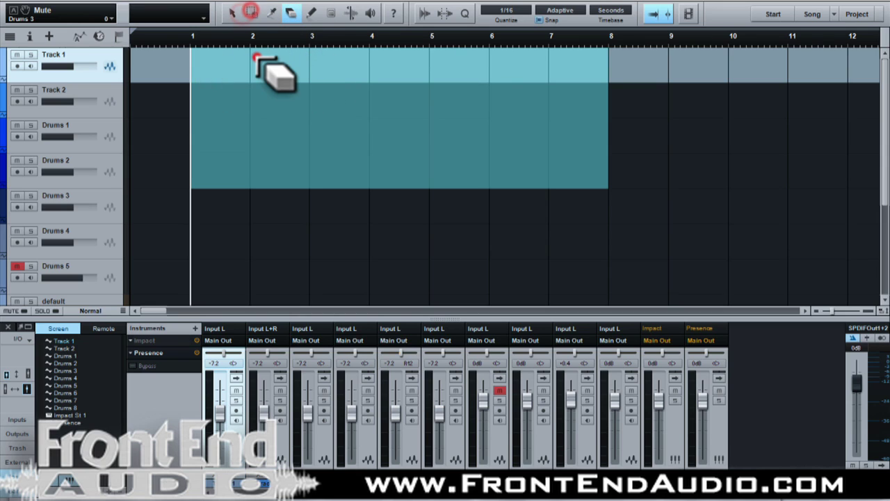
left_click(250, 14)
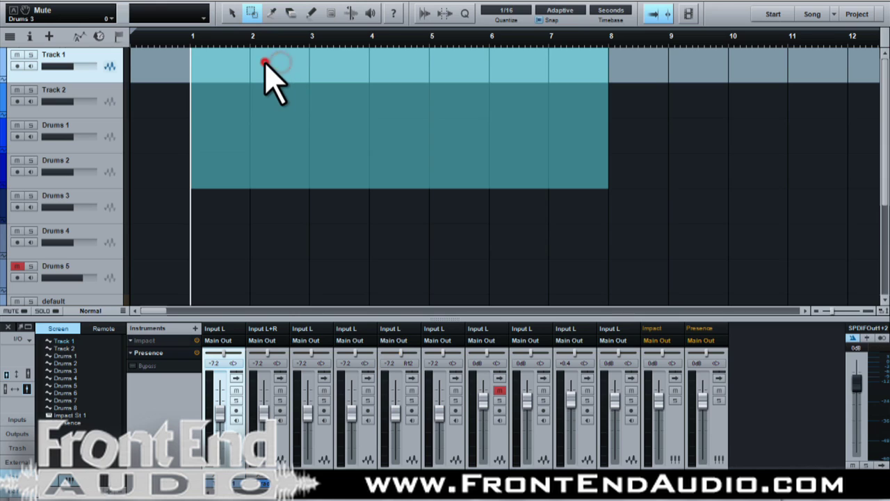
left_click(265, 63)
left_click(188, 71)
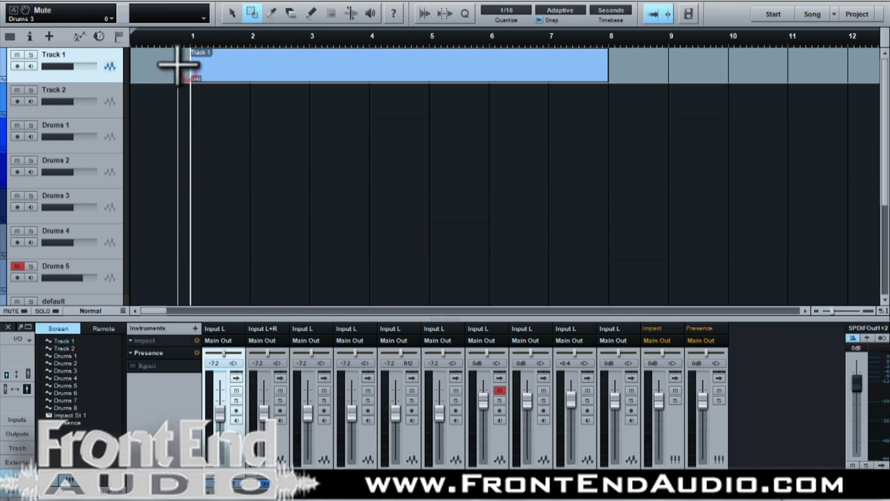
- Split the Track 1 event at about bars 2.7, 5.6 and 6.8
left_click(271, 14)
left_click(291, 62)
left_click(464, 72)
left_click(536, 71)
scroll(382, 89, "up", 3)
scroll(382, 89, "down", 6)
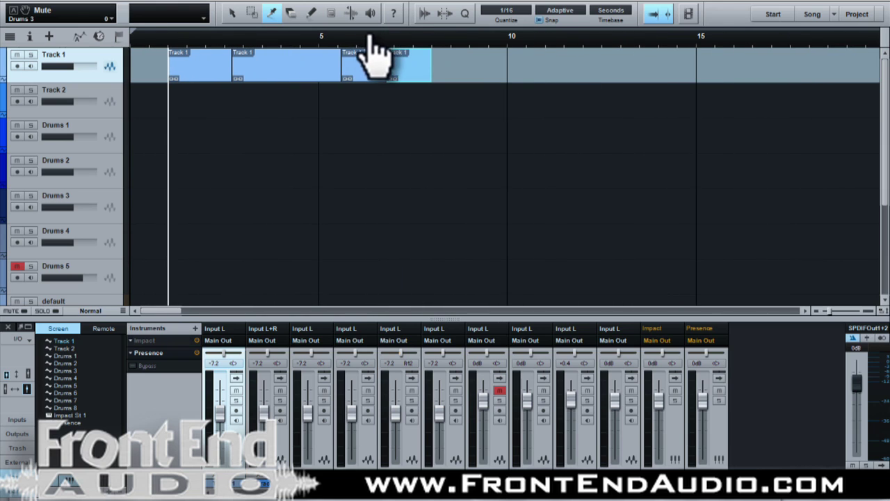
- Look at the Bend and Listen tools and show the Audio Bend, Strip Silence and Quantize options in turn
left_click(351, 14)
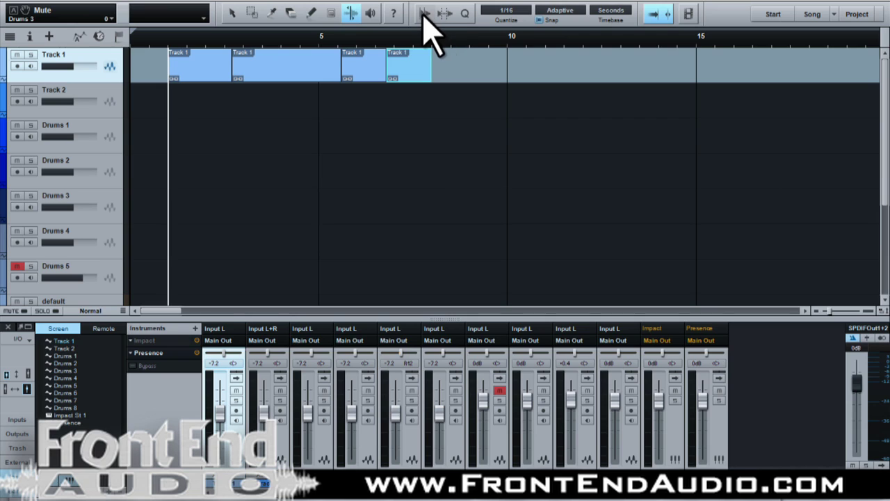
left_click(373, 14)
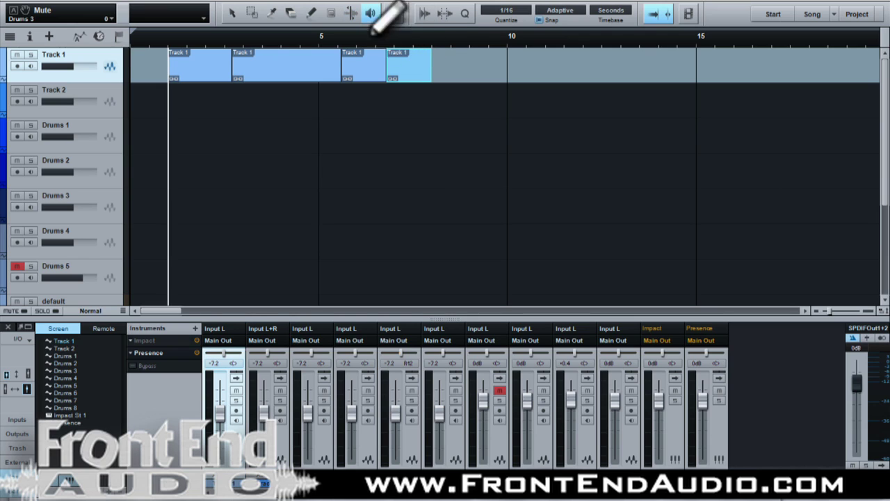
left_click(425, 14)
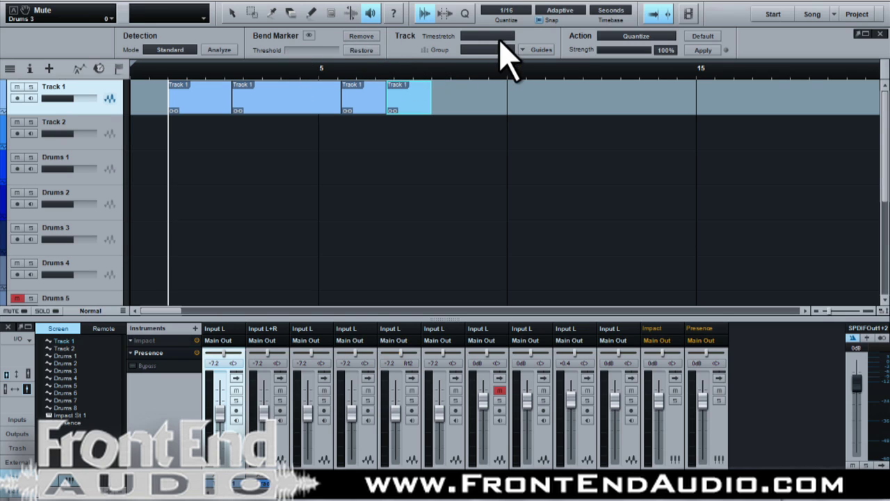
left_click(446, 14)
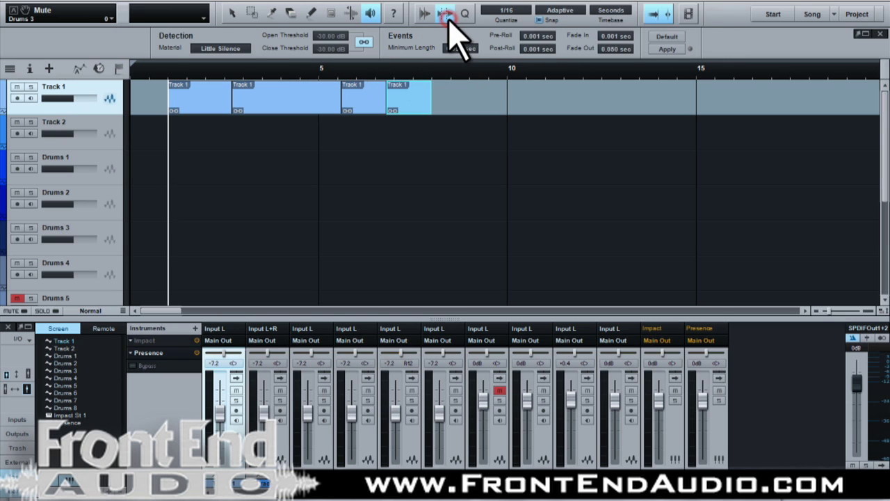
left_click(464, 14)
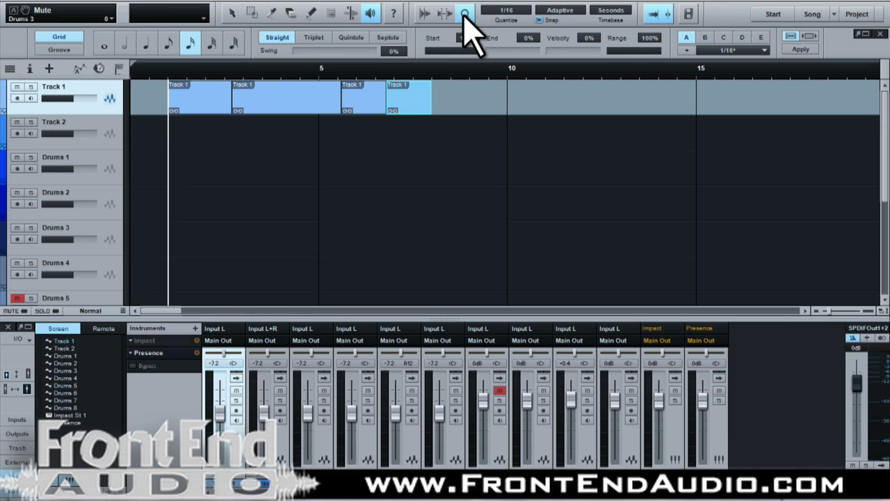
- Review the quantize values and snap options, and keep snapping set to Adaptive
left_click(503, 10)
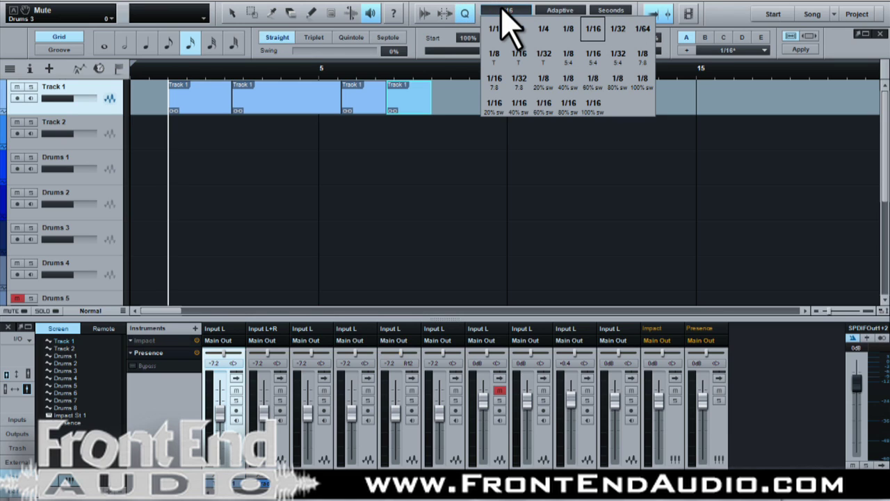
left_click(561, 10)
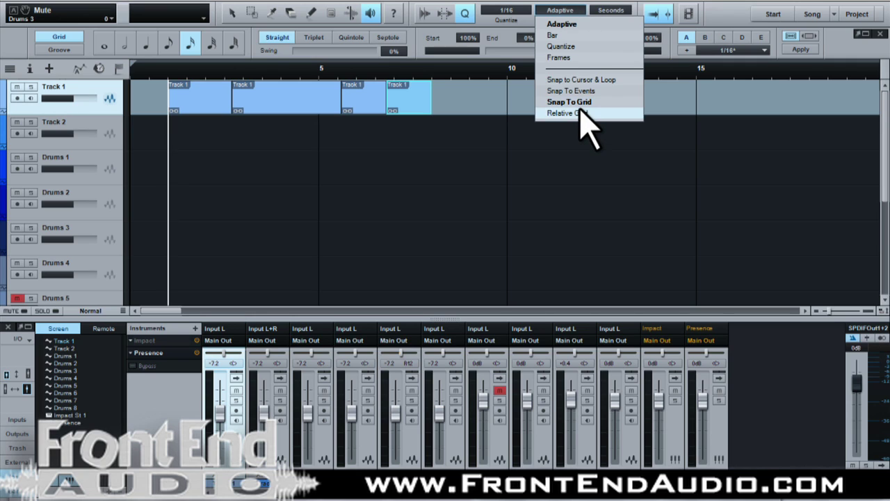
left_click(571, 24)
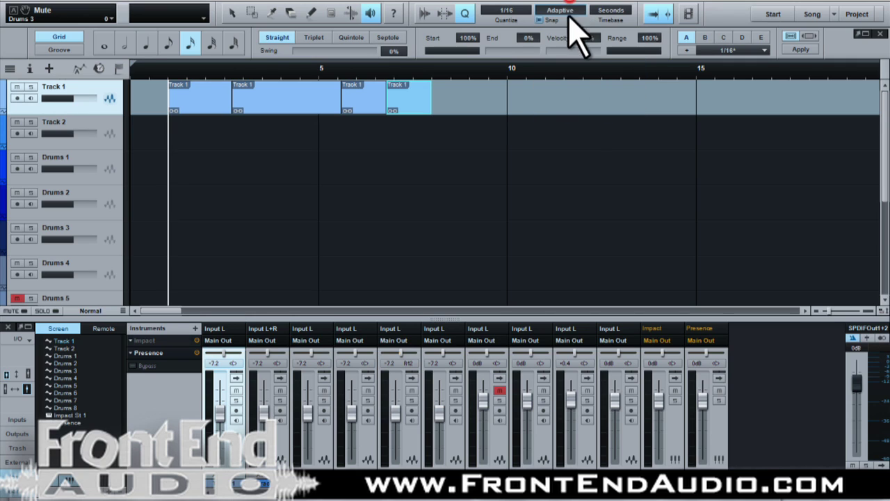
- Move the last event on Track 1 so that it ends at bar 9, leaving a gap before it
left_click(410, 125)
left_click(235, 14)
left_click_drag(413, 100, 461, 99)
key("e")
left_click(382, 101)
mouse_move(388, 103)
left_mouse_down()
mouse_move(378, 116)
mouse_move(358, 115)
mouse_move(391, 102)
left_mouse_up()
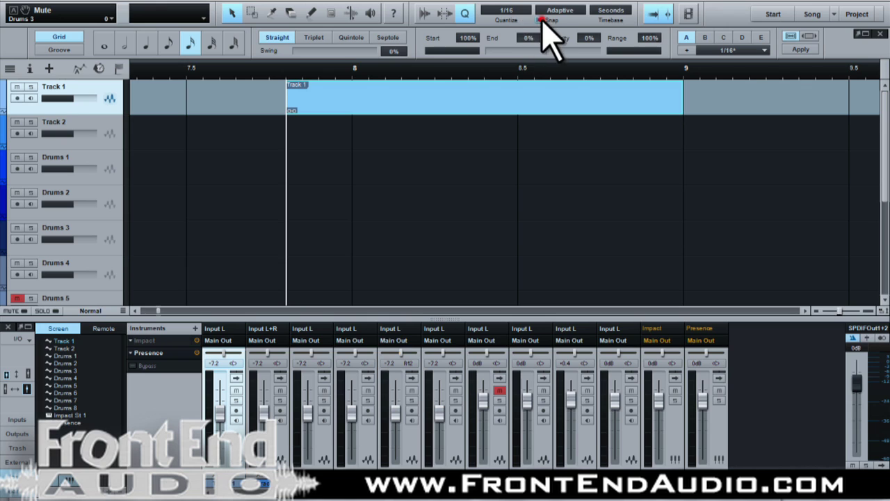
- Turn off snapping and shift the last event on Track 1 slightly
mouse_move(441, 90)
left_mouse_down()
mouse_move(431, 90)
mouse_move(445, 93)
left_mouse_up()
key("w")
key("w")
key("w")
key("w")
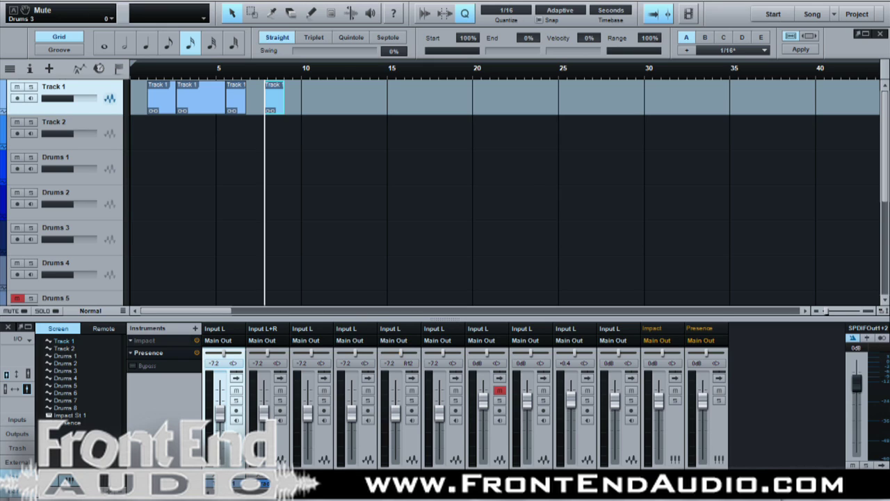
- Open the metronome setup and raise the click level and the accent level
left_click(562, 483)
left_click_drag(460, 217, 480, 218)
left_click_drag(459, 248, 484, 240)
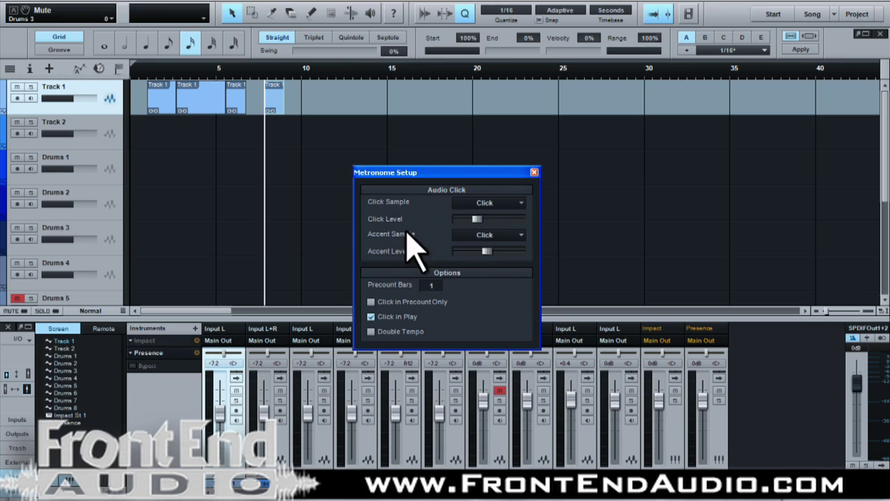
- Raise the metronome's accent level, check the click options and click sample choices, and close the metronome setup
left_click_drag(492, 252, 496, 252)
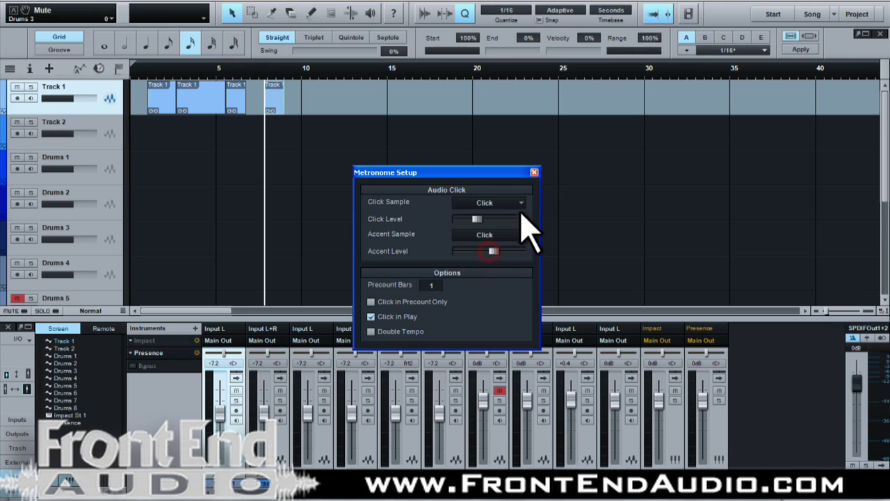
left_click(370, 302)
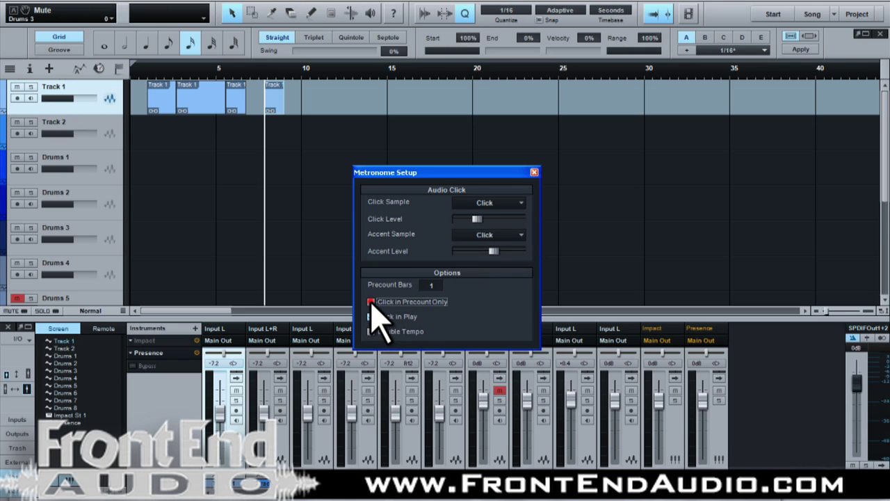
left_click(371, 317)
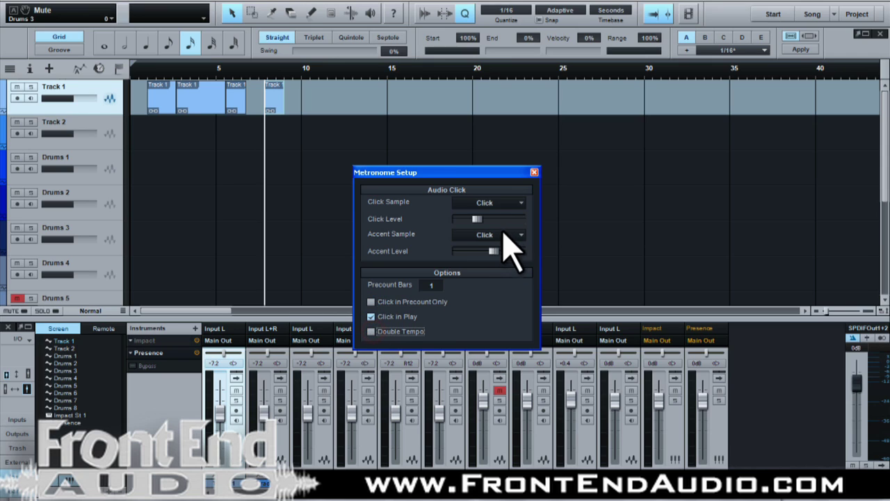
left_click(518, 203)
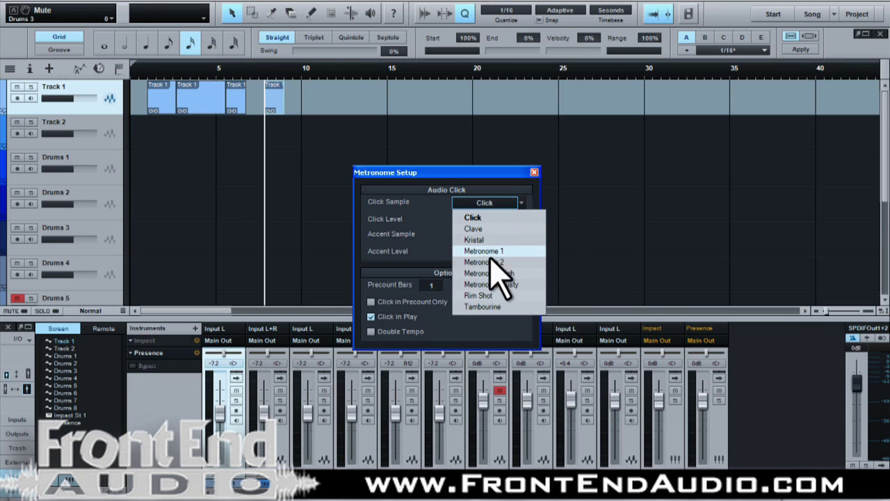
left_click(485, 183)
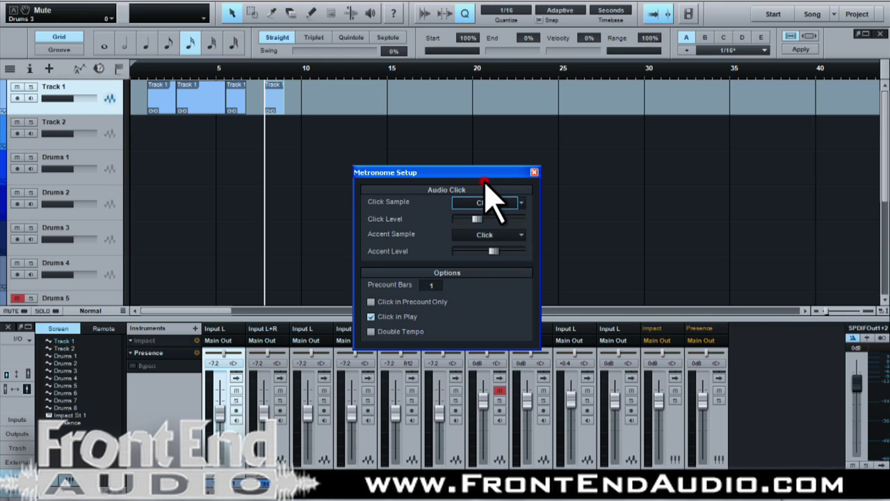
left_click(534, 172)
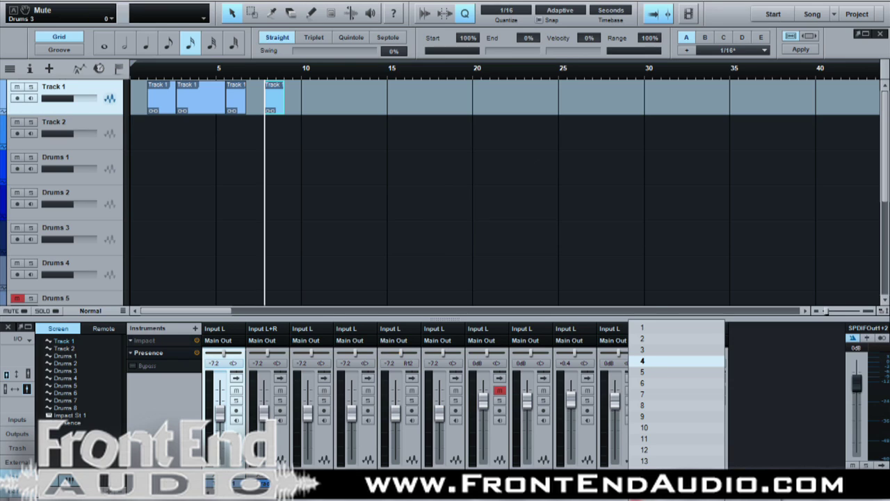
- Review the time signature's numerator and denominator choices and lower the song tempo
left_click(653, 374)
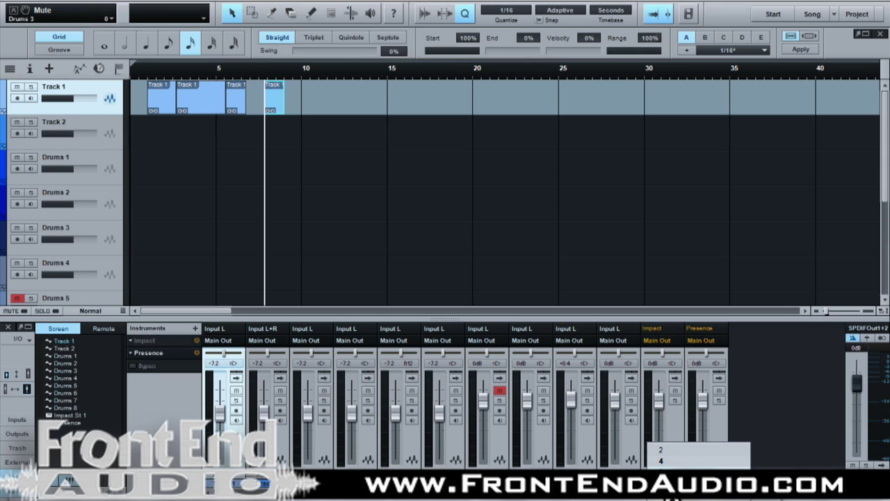
left_click(769, 403)
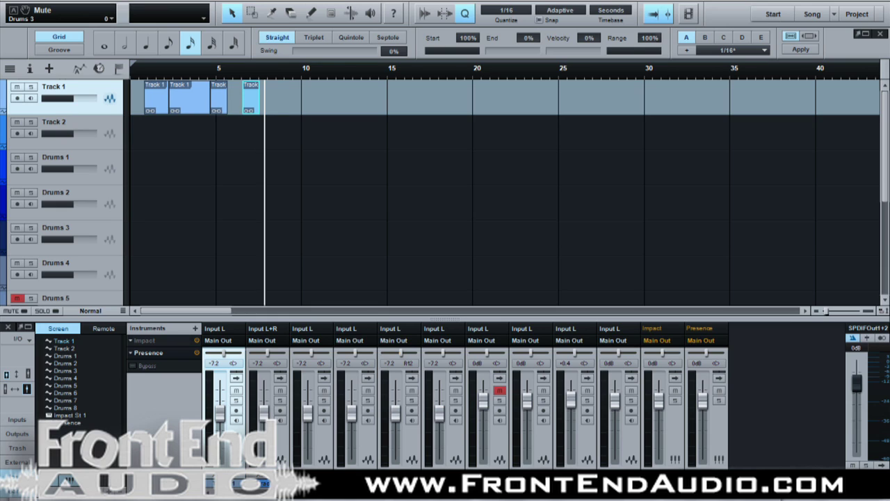
- Show the last Track 1 event close up in both the audio editor and the arrangement
key("F2")
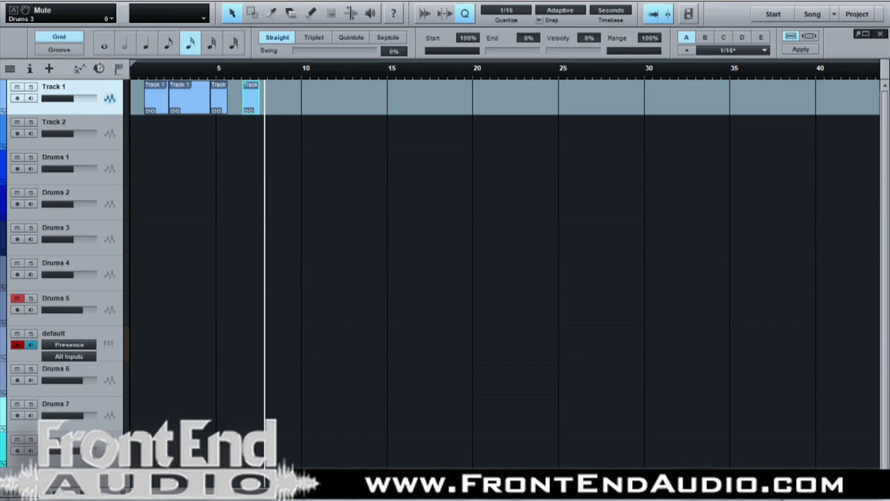
left_click(555, 381)
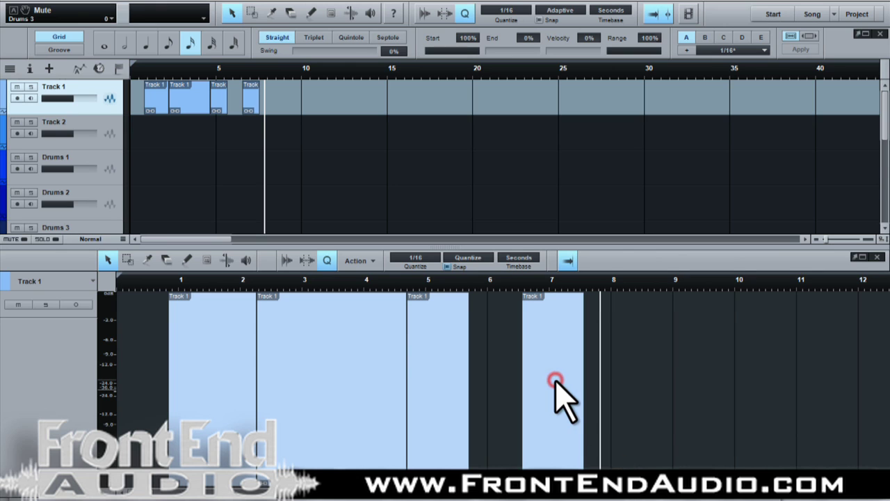
left_click_drag(548, 281, 566, 278)
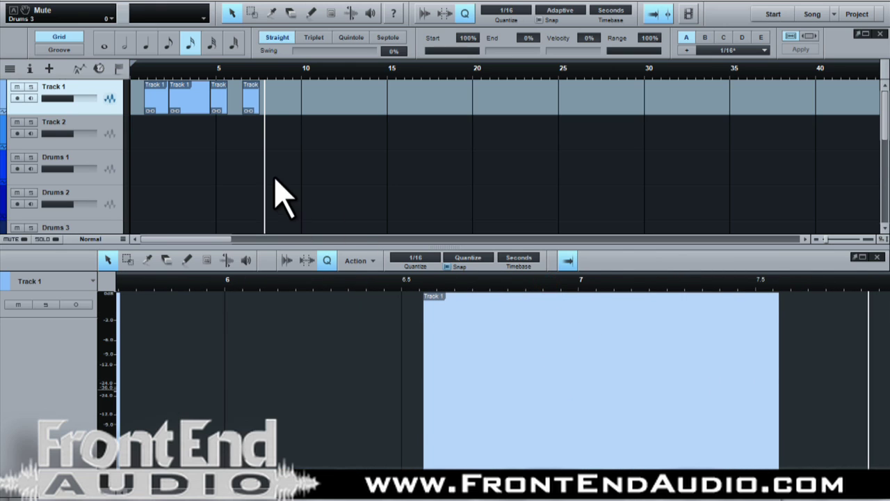
left_click(248, 90)
scroll(255, 90, "up", 4)
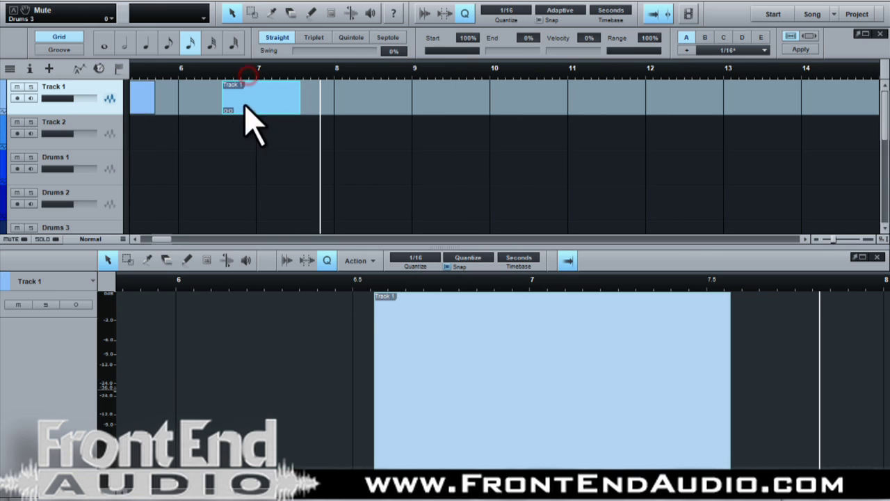
- Trim the last Track 1 event's start to just before bar 7 in the editor, and extend it back to just after bar 6 in the arrangement
left_click(389, 280)
left_click_drag(373, 318, 494, 322)
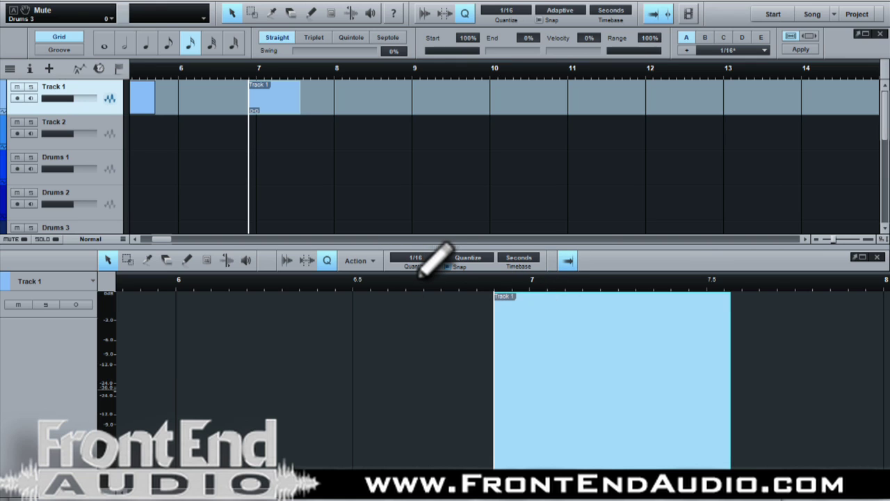
key("F2")
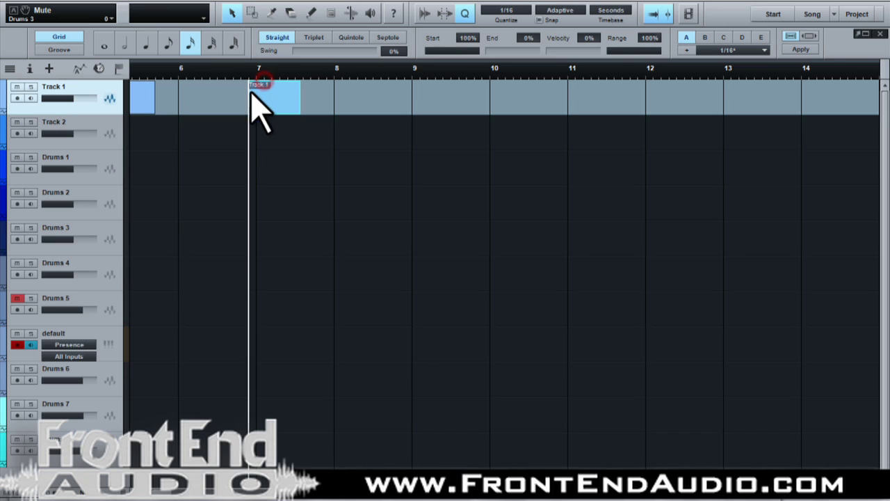
left_click_drag(249, 94, 189, 97)
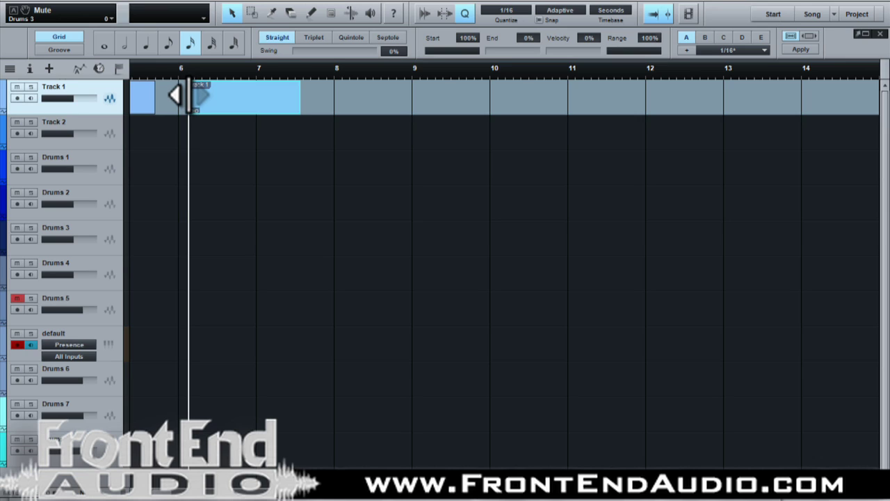
- Unmute Drums 5 and disarm recording on the default instrument track
left_click(16, 298)
left_click(16, 345)
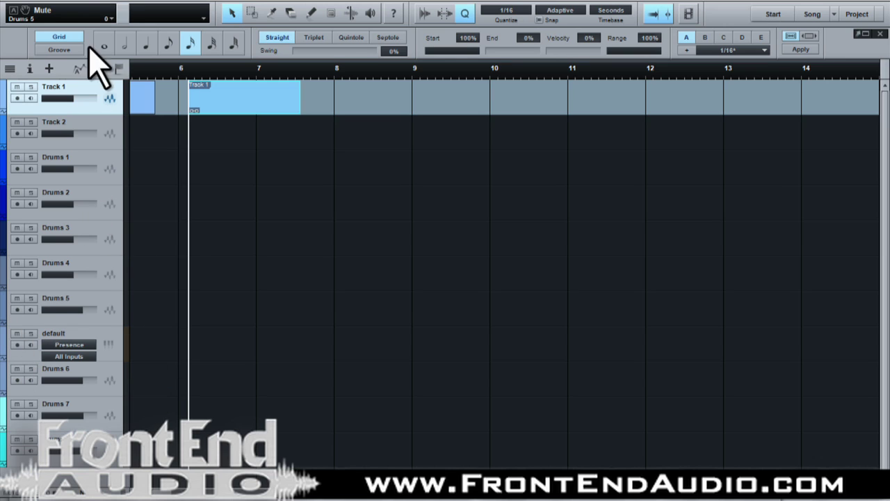
- Add a mono audio track below Track 1 and review the commands available for it
right_click(59, 3)
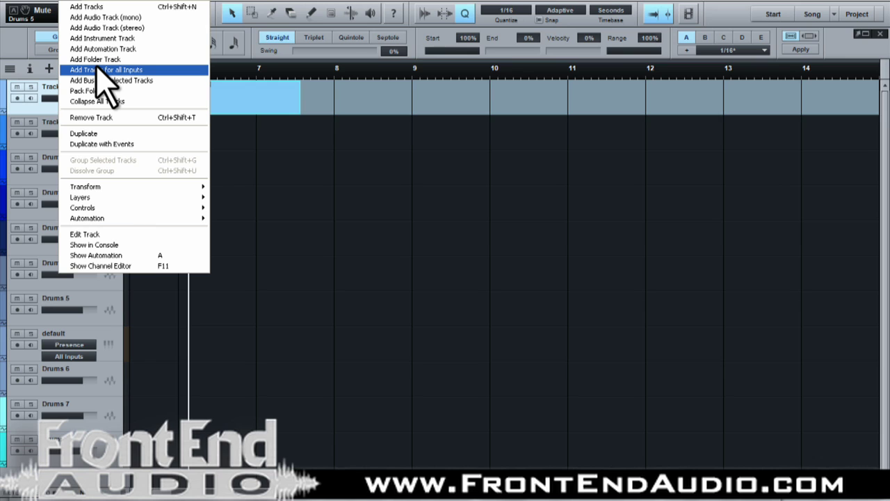
left_click(108, 16)
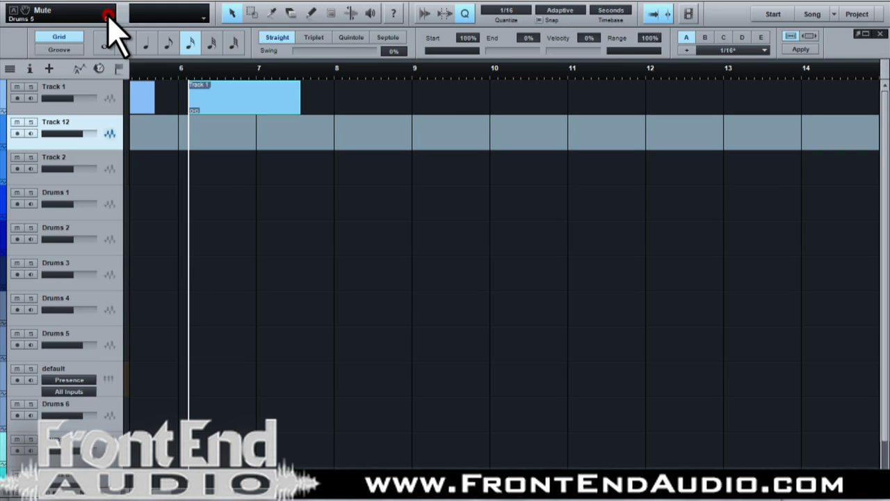
right_click(107, 125)
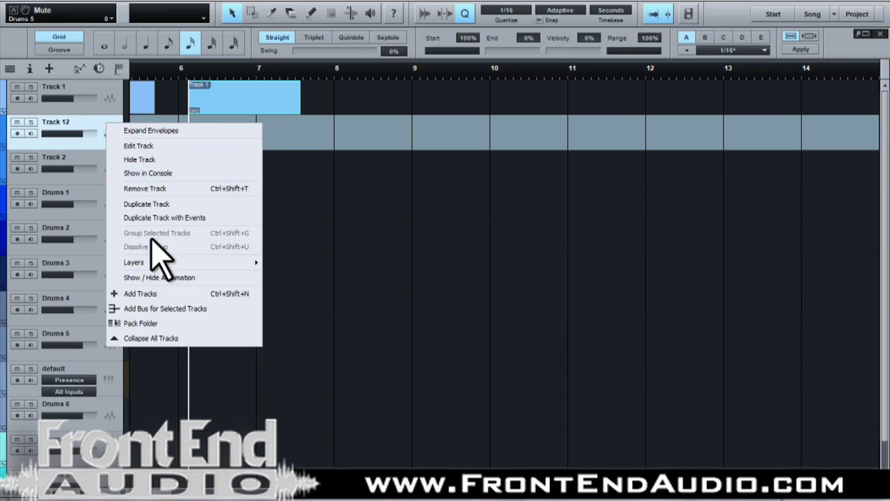
left_click(268, 278)
- Move the default instrument track below Drums 6 and shrink the track height to Tiny
left_click(125, 376)
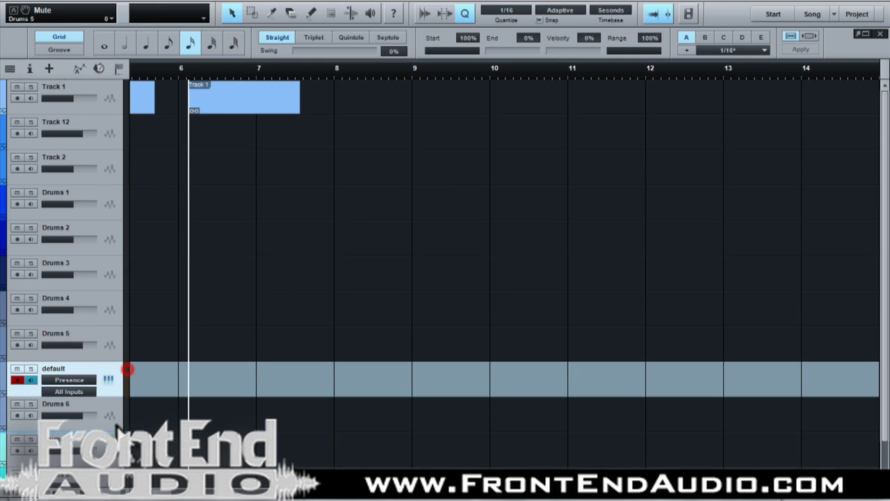
left_click_drag(117, 428, 98, 376)
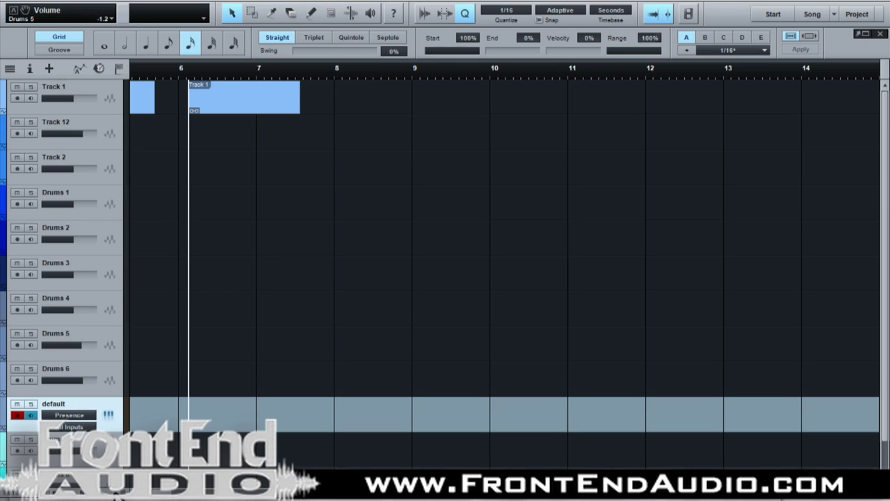
key("shift+w")
right_click(89, 253)
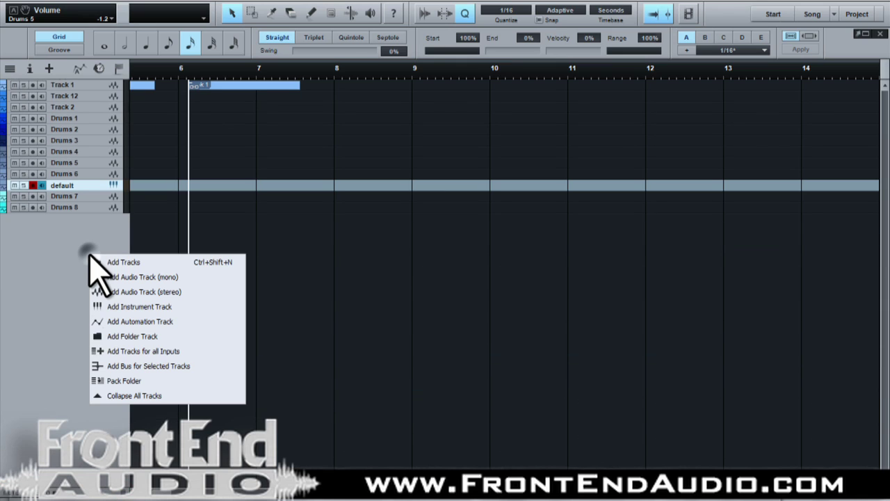
left_click(473, 241)
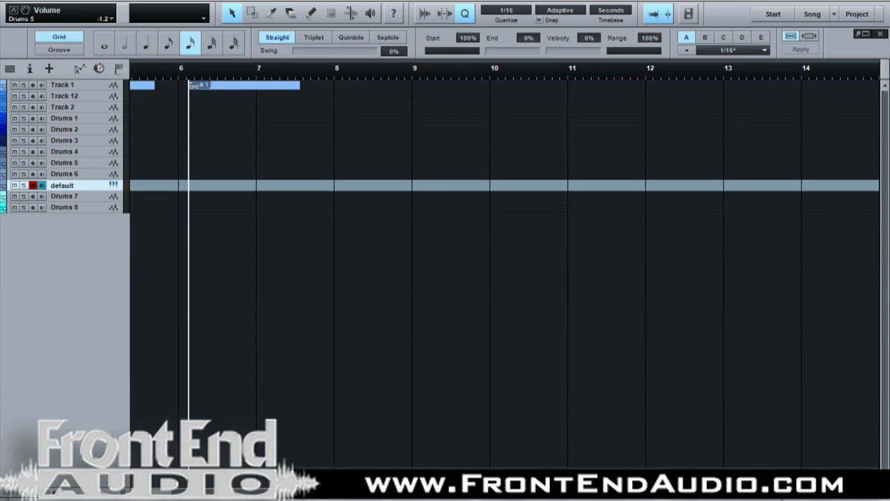
- Show the console and create another instrument track below Drums 8 from the Presence instrument
key("F3")
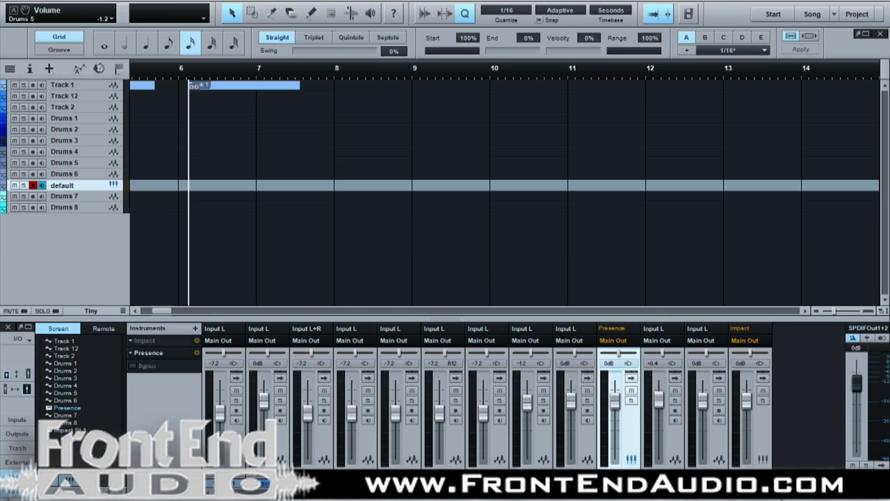
left_click_drag(148, 353, 108, 271)
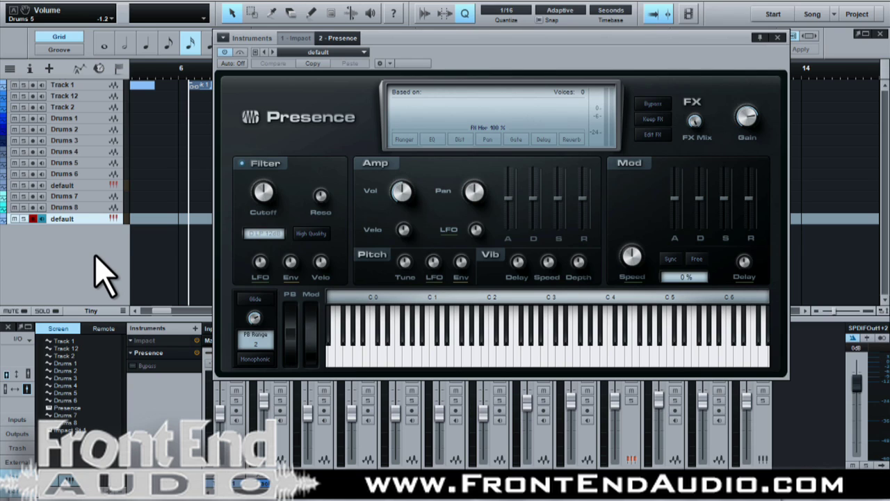
left_click(777, 37)
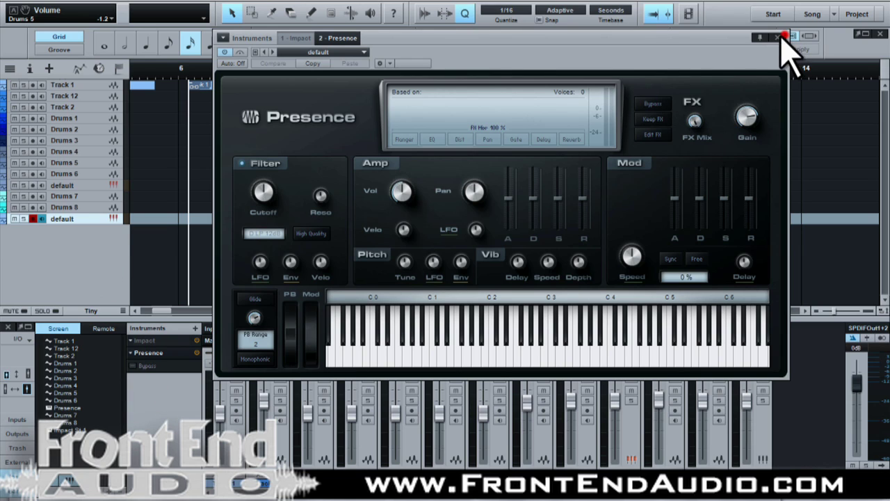
- Remove the extra Presence track below Drums 8 while keeping its instrument
right_click(112, 220)
left_click(137, 266)
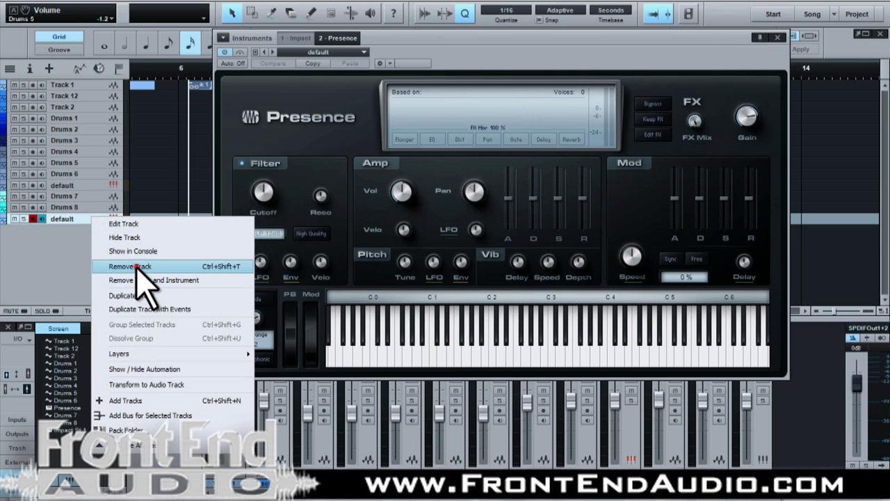
- Show the console's trash bin, close the Presence window, and move the Impact and Presence instruments into the bin
left_click(17, 448)
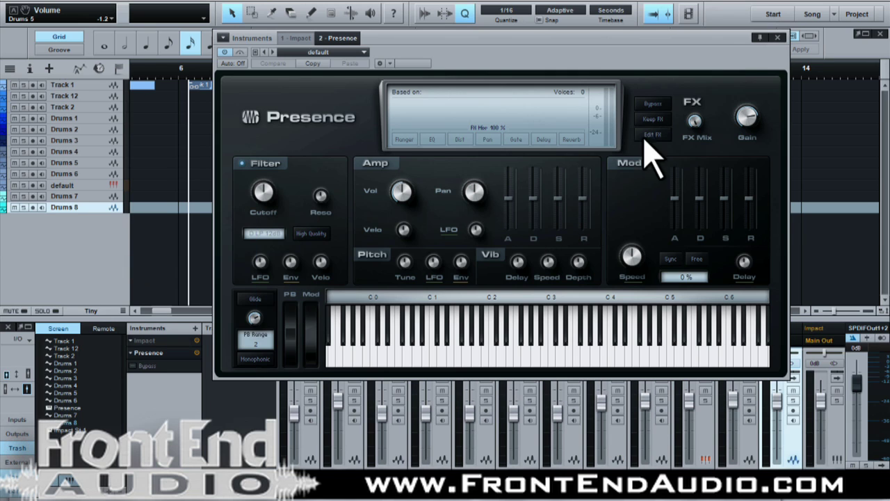
left_click(776, 37)
left_click_drag(201, 383, 233, 365)
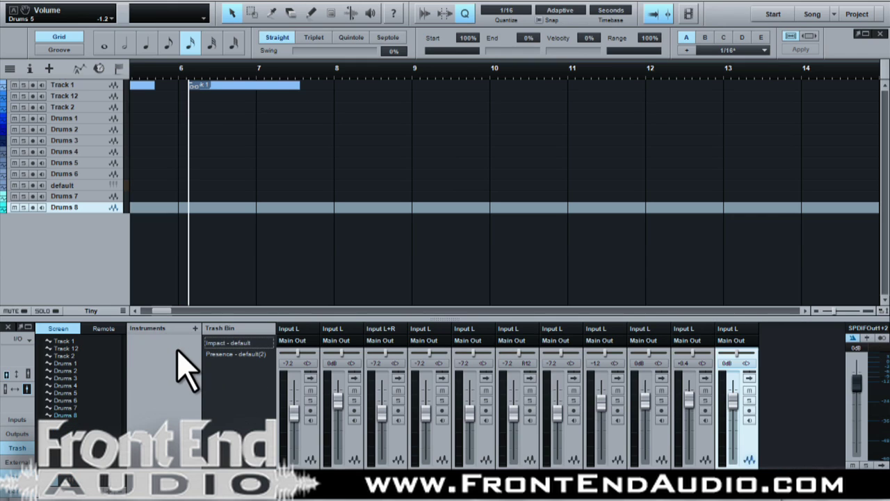
- Permanently delete the Impact and Presence instruments from the trash bin
left_click(234, 344)
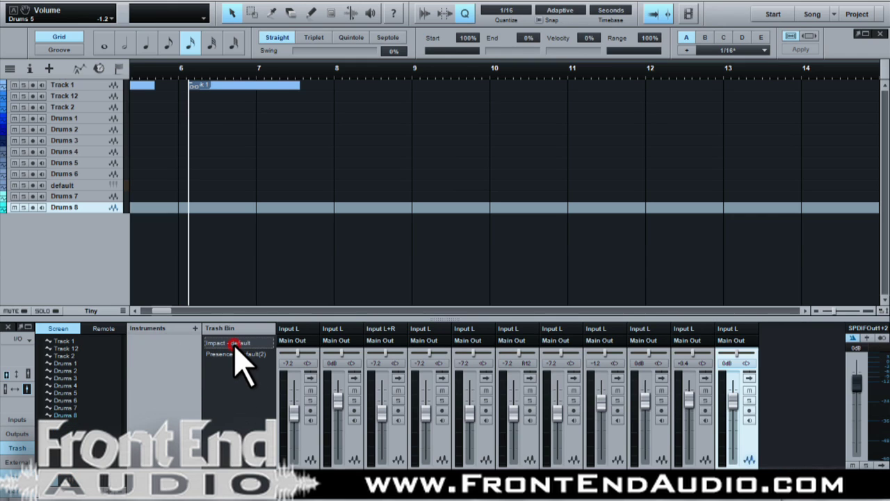
right_click(237, 353)
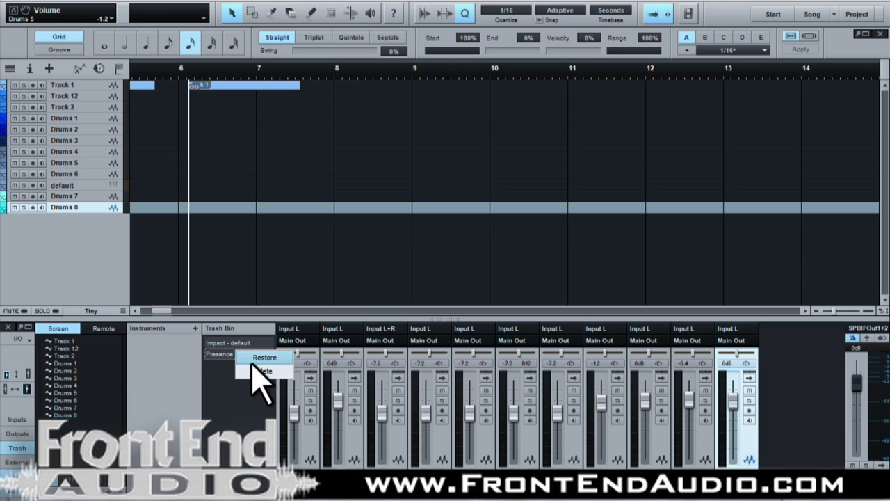
left_click(252, 371)
left_click(422, 292)
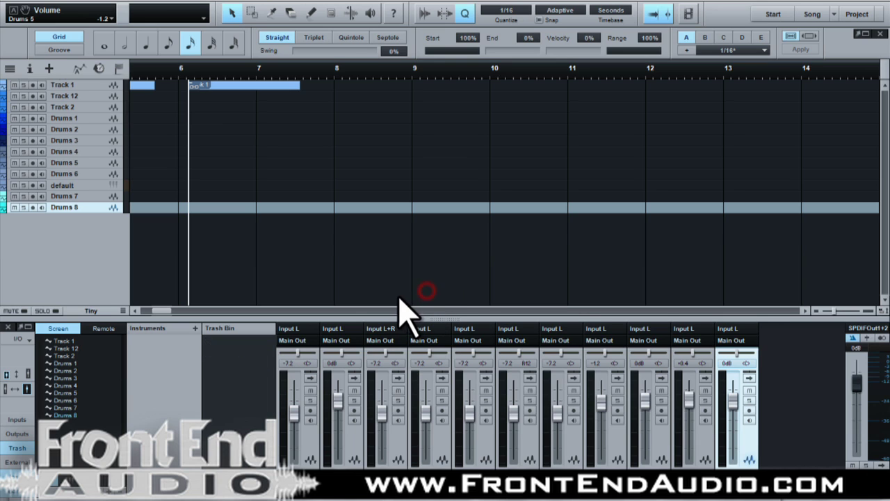